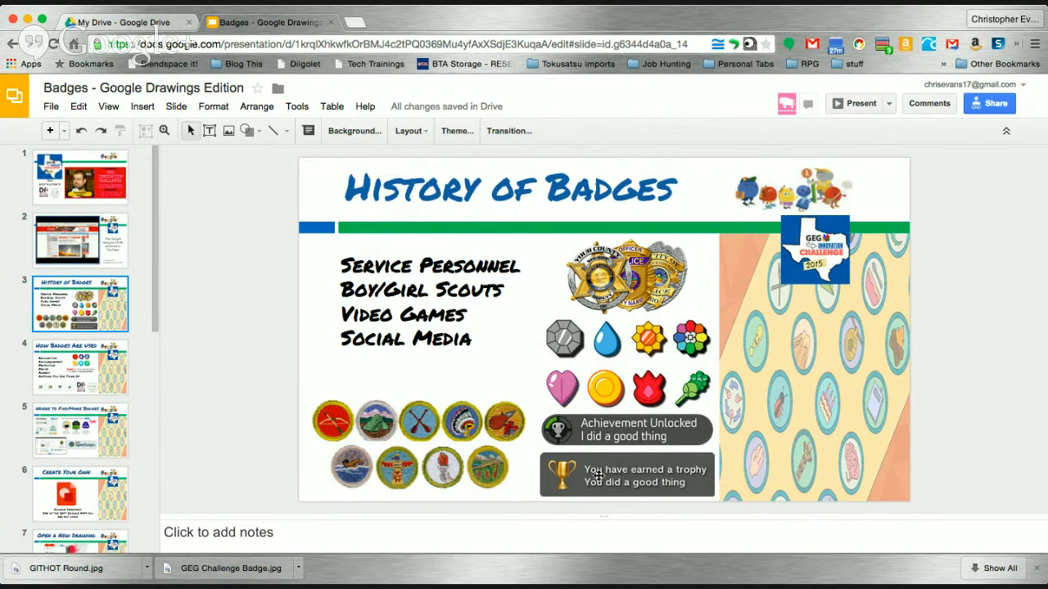
# Step: Review the presentation slides on how badges are used, where to find or make them, and creating your own, plus the remaining slide thumbnails
pyautogui.click(102, 377)
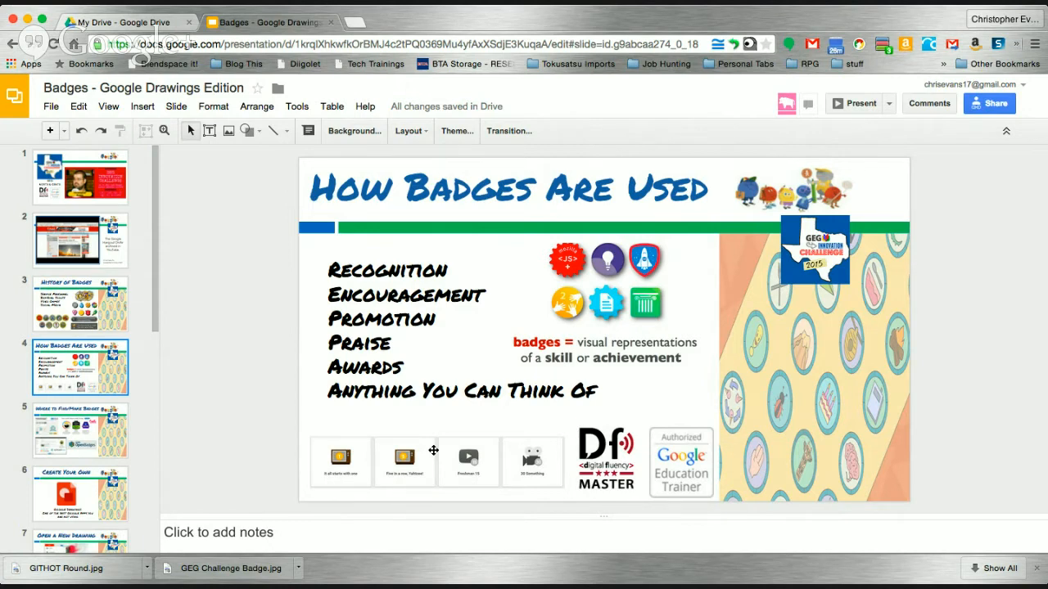
pyautogui.click(104, 430)
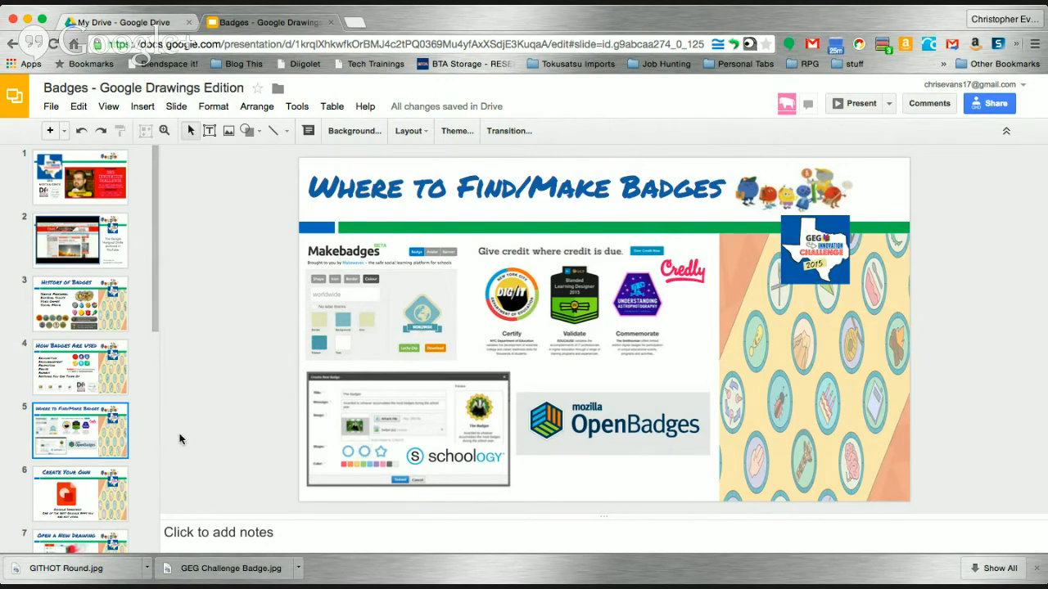
pyautogui.click(88, 489)
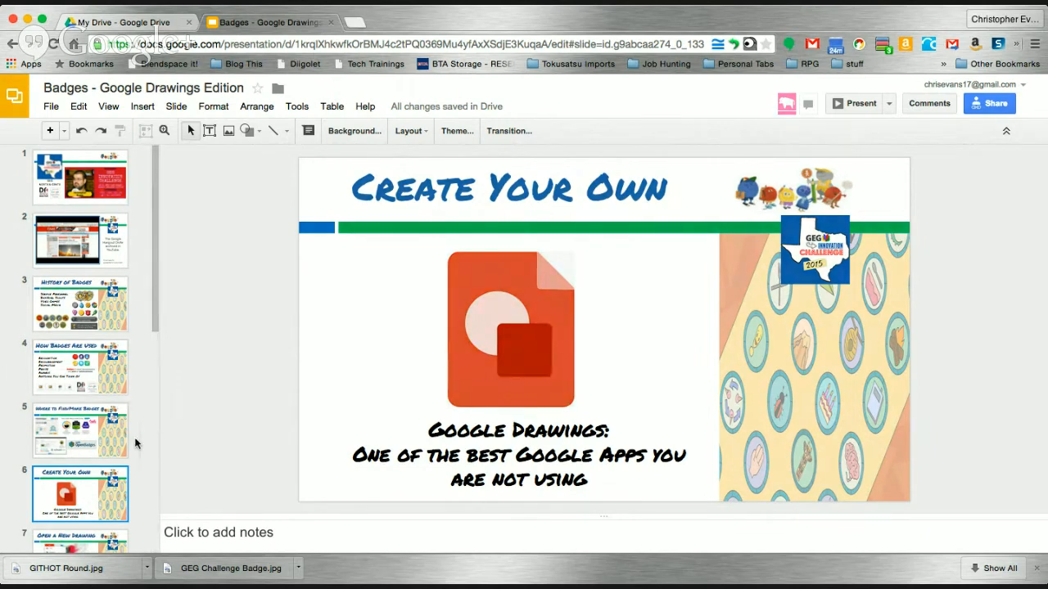
pyautogui.scroll(-5, 135, 437)
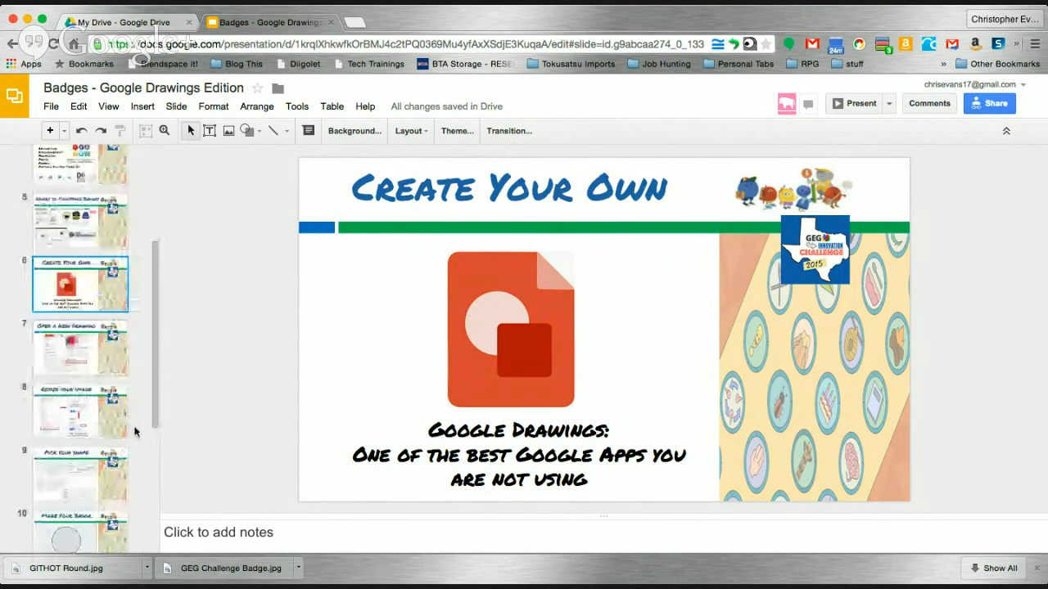
pyautogui.scroll(-5, 77, 412)
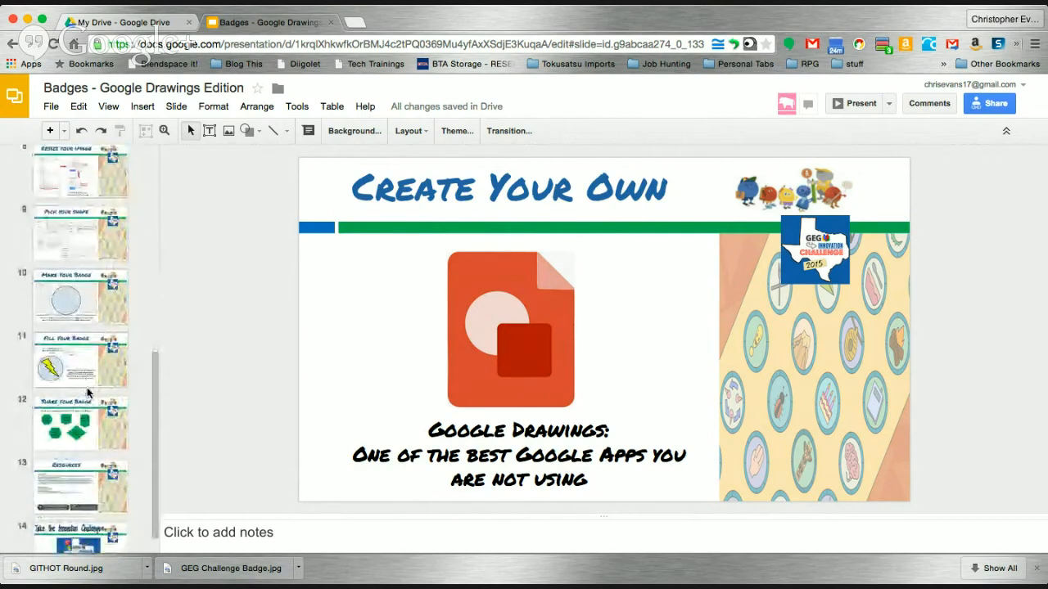
pyautogui.scroll(2, 88, 393)
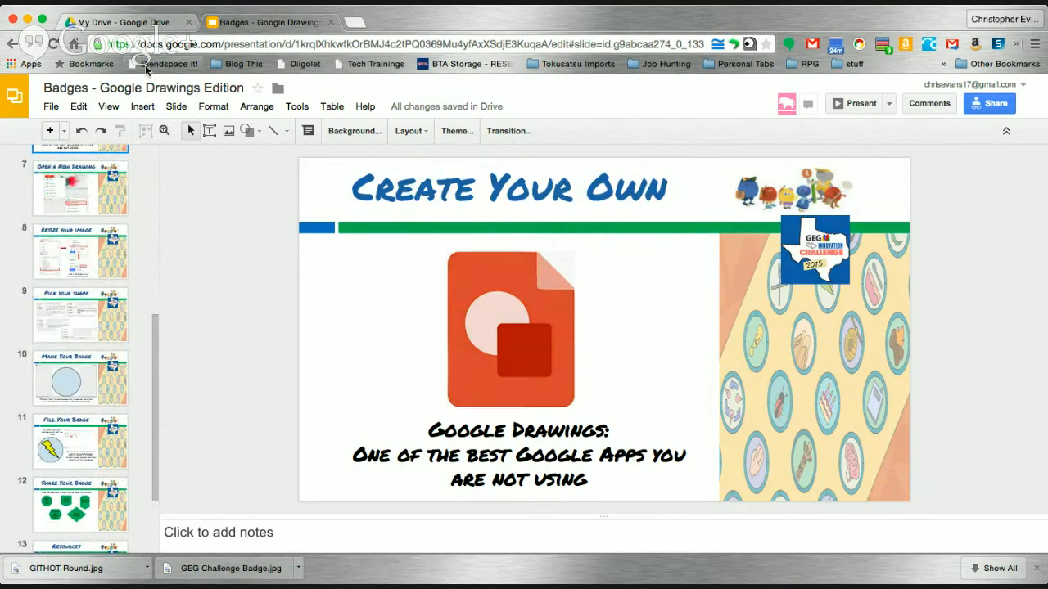
pyautogui.scroll(-3, 135, 244)
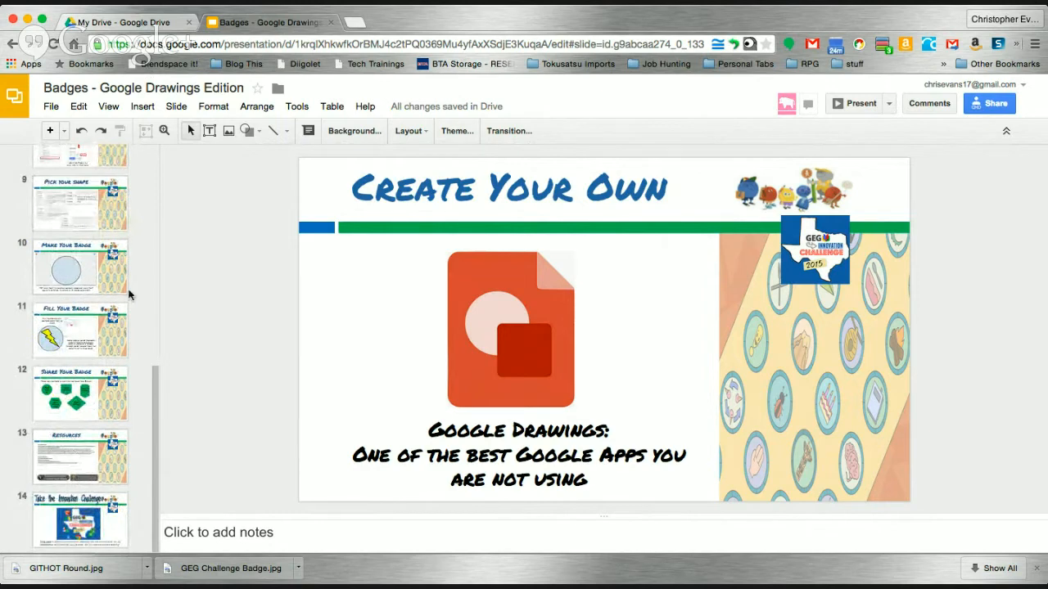
pyautogui.scroll(6, 127, 295)
pyautogui.scroll(1, 123, 308)
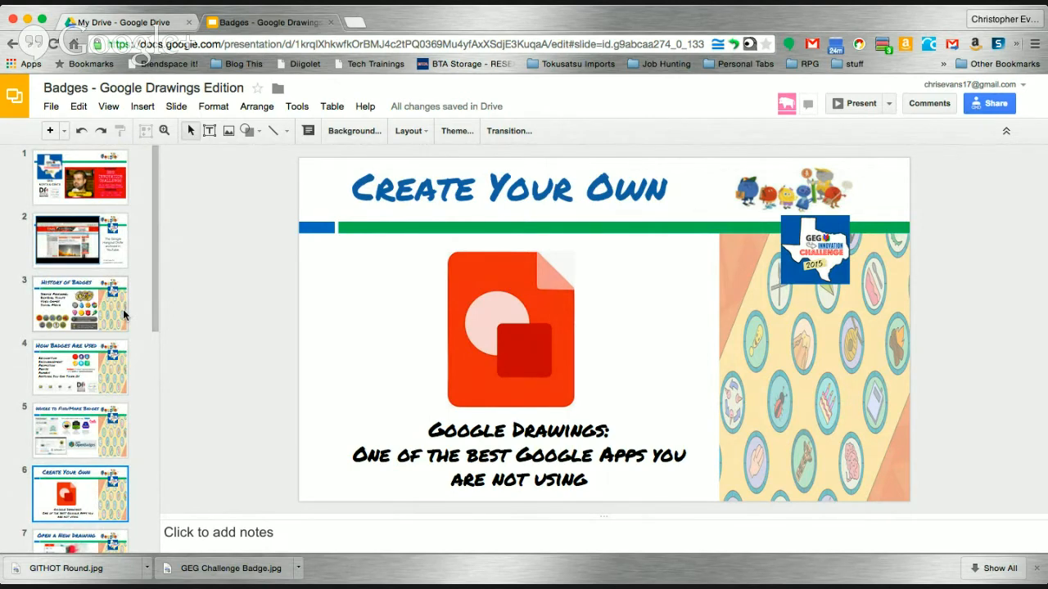
# Step: Switch to Google Drive and create a new blank Google Drawings file
pyautogui.click(102, 23)
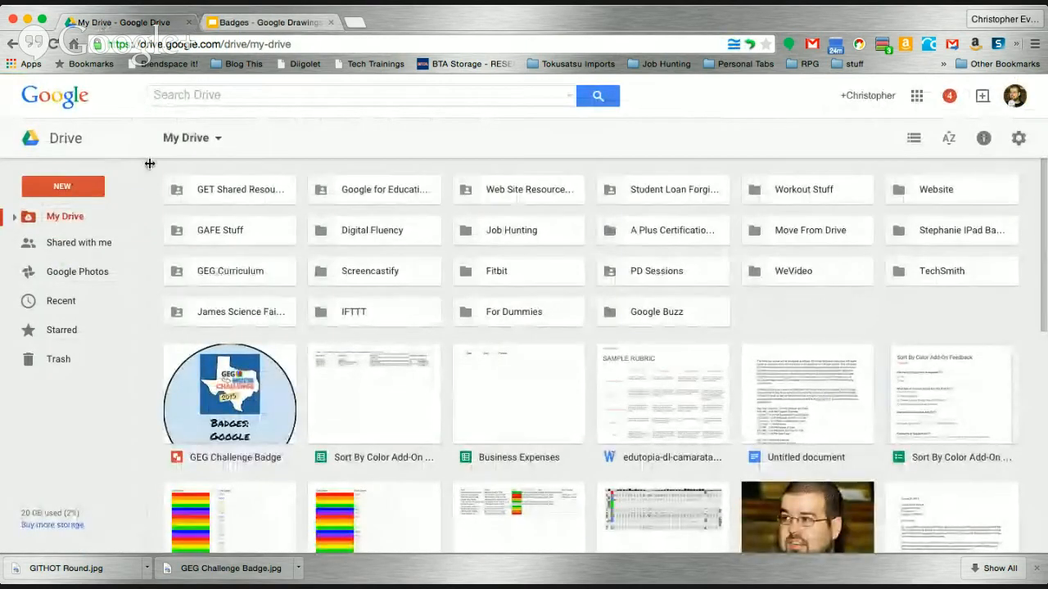
pyautogui.click(63, 191)
pyautogui.moveTo(112, 397)
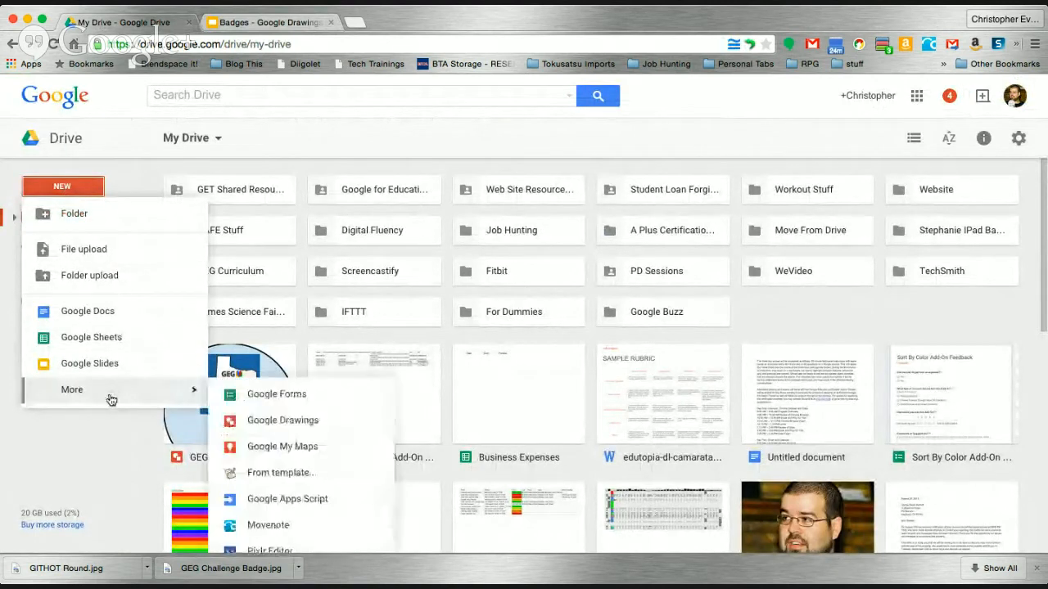
pyautogui.click(233, 424)
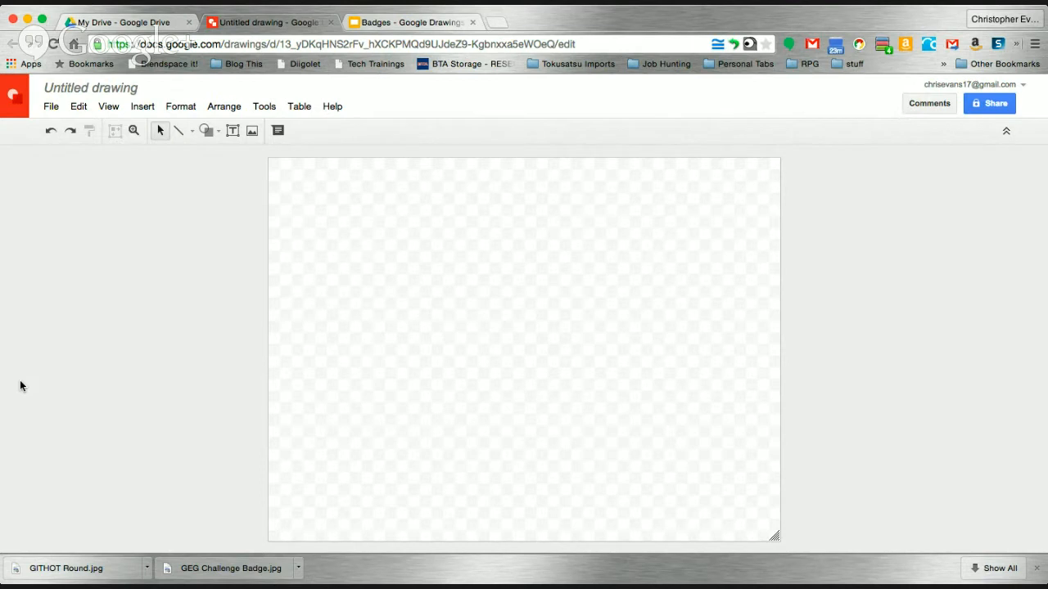
# Step: Set the drawing's page size to a custom 100 × 100 pixels
pyautogui.click(47, 107)
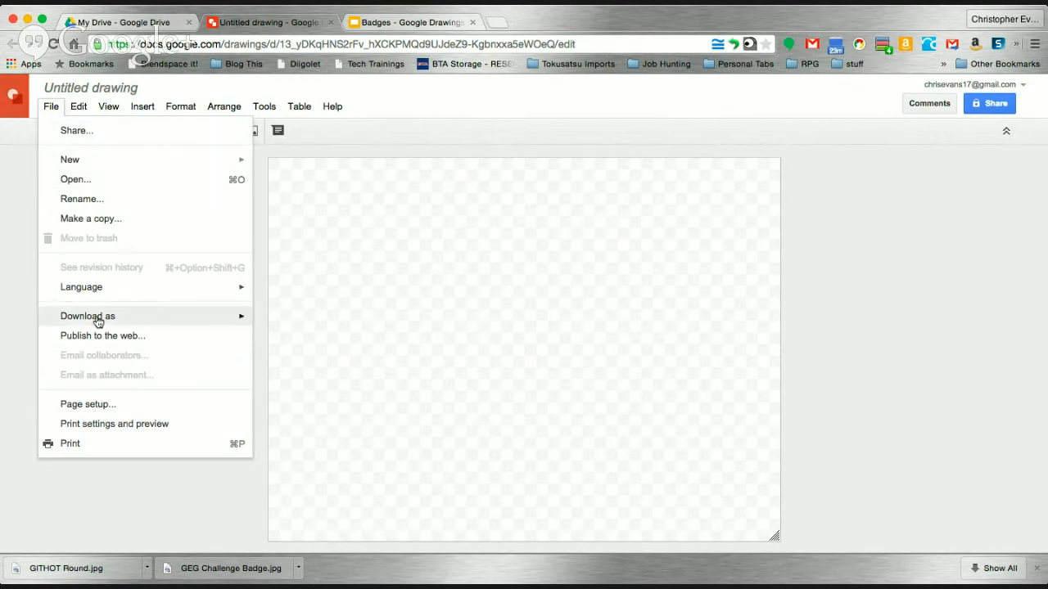
pyautogui.click(88, 404)
pyautogui.click(490, 307)
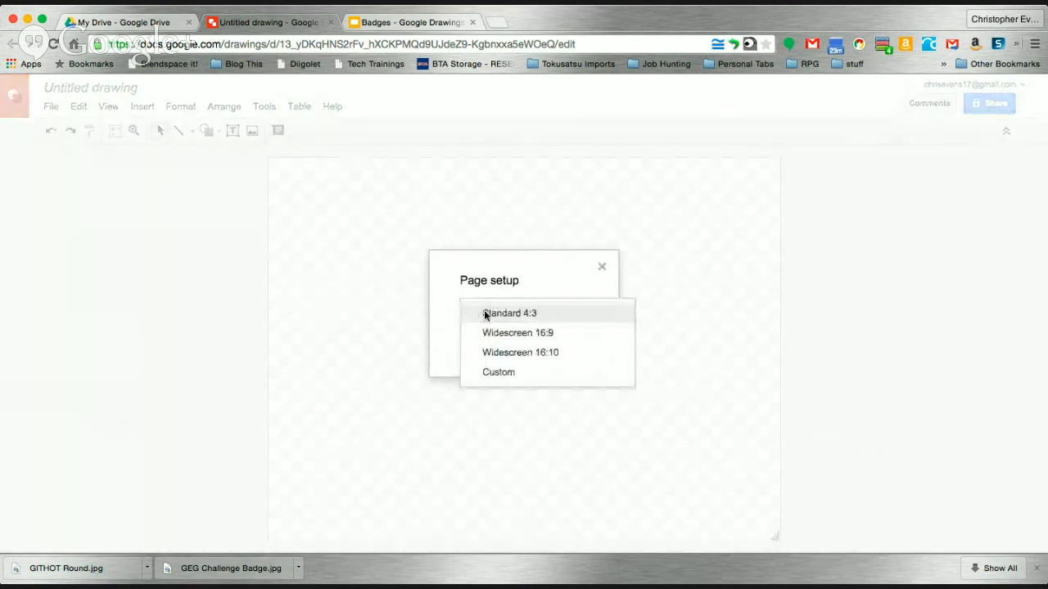
pyautogui.click(488, 375)
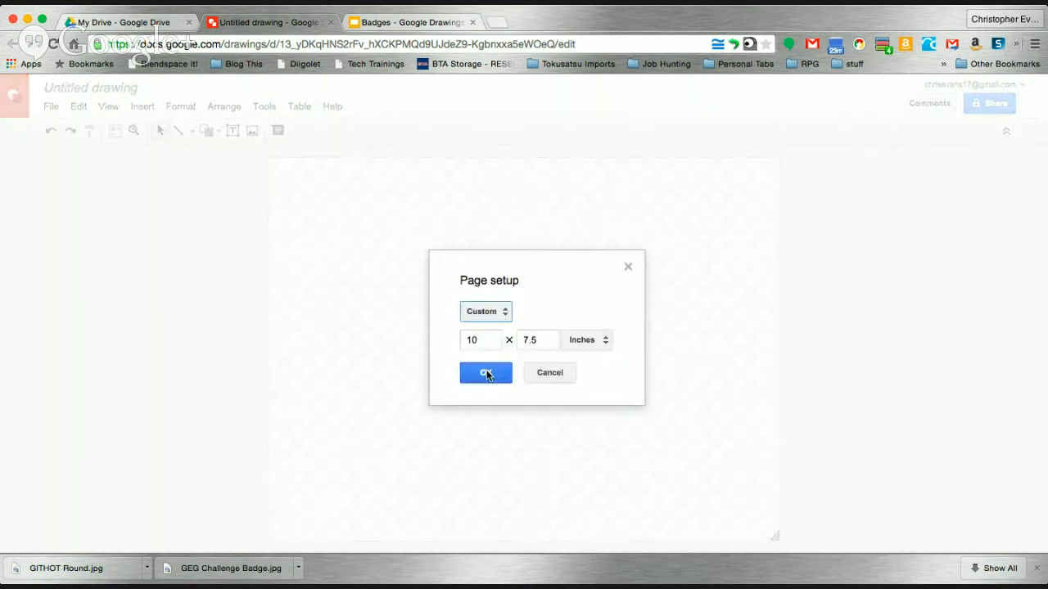
pyautogui.click(600, 346)
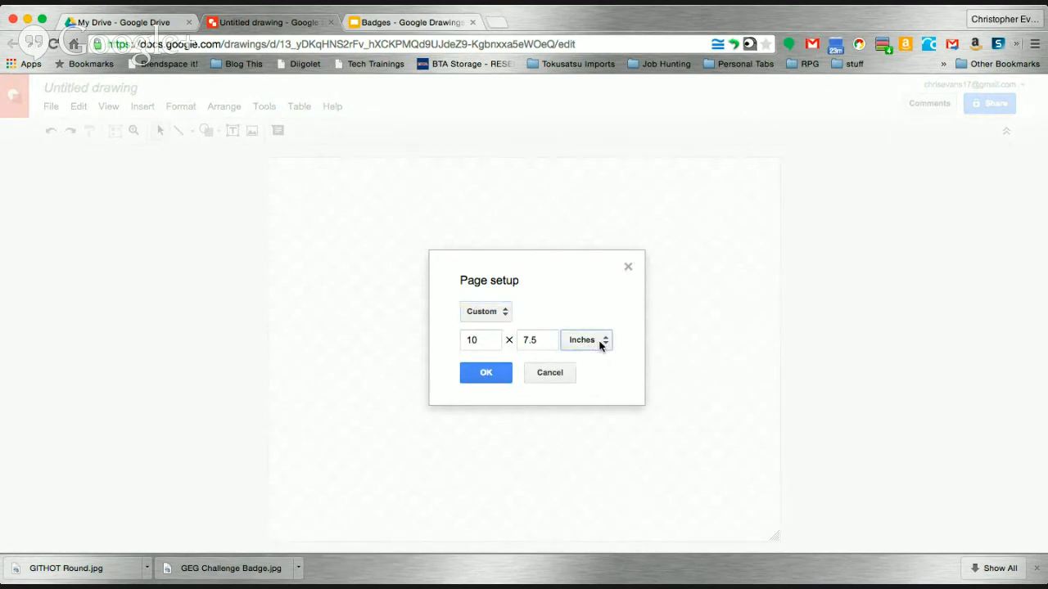
pyautogui.click(587, 344)
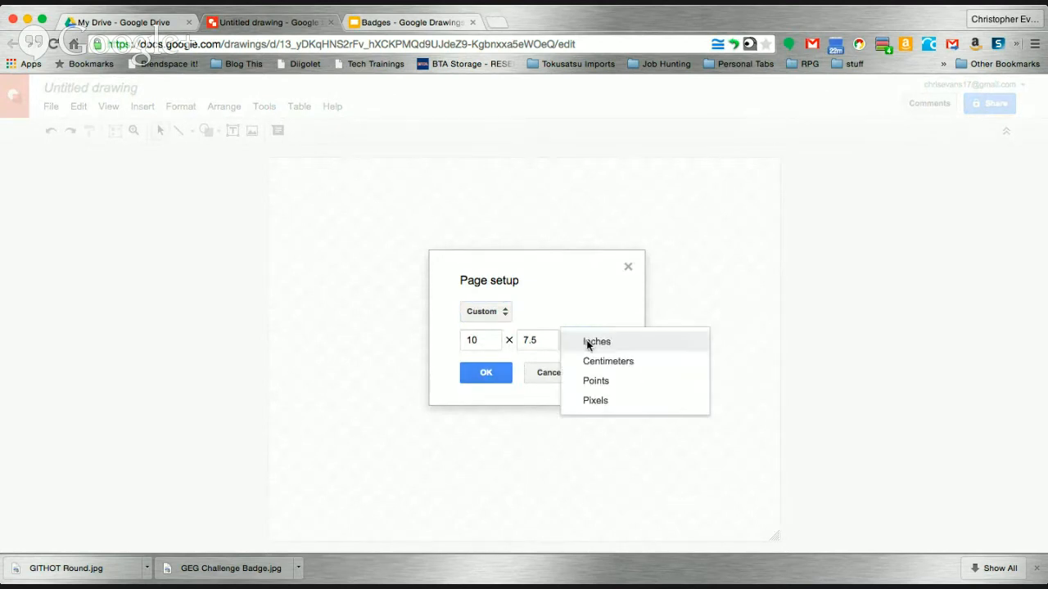
pyautogui.click(592, 403)
pyautogui.doubleClick(486, 345)
pyautogui.write('100')
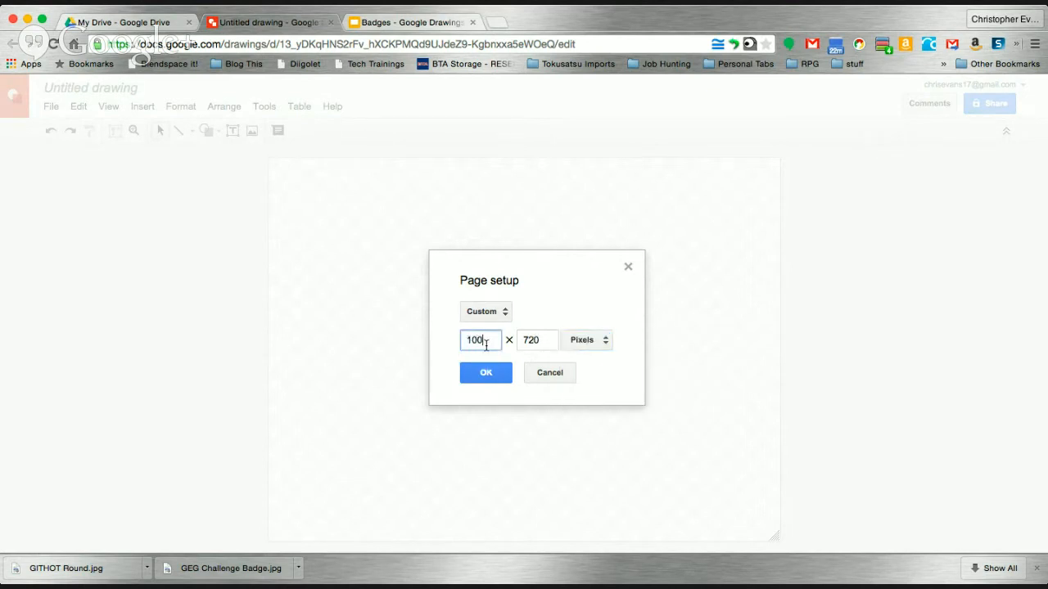
pyautogui.doubleClick(528, 342)
pyautogui.write('100')
pyautogui.click(486, 374)
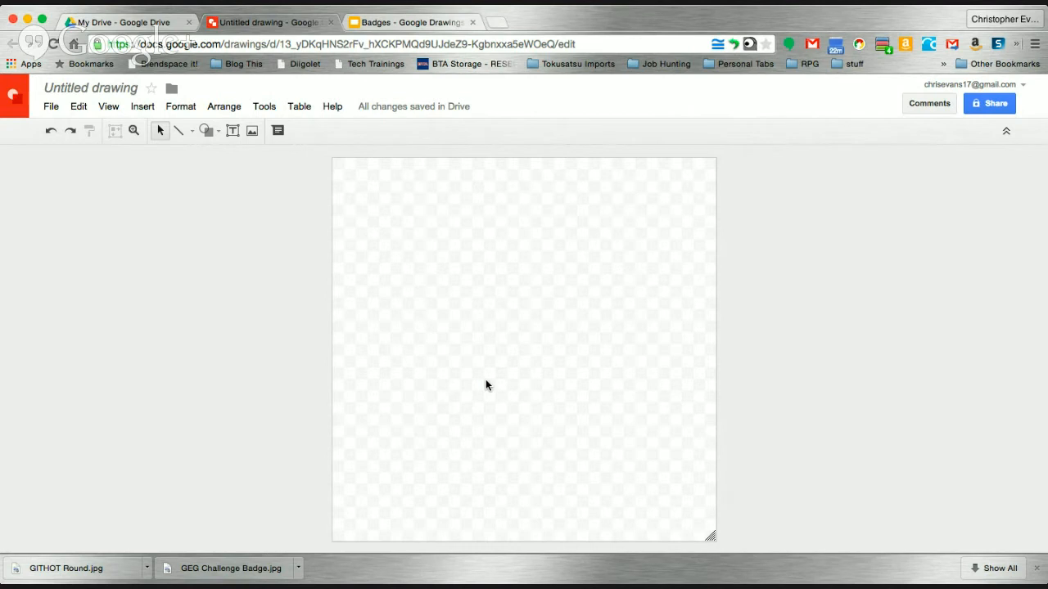
# Step: Draw a circle shape on the canvas and enlarge it to fill the whole square page
pyautogui.click(180, 132)
pyautogui.click(192, 132)
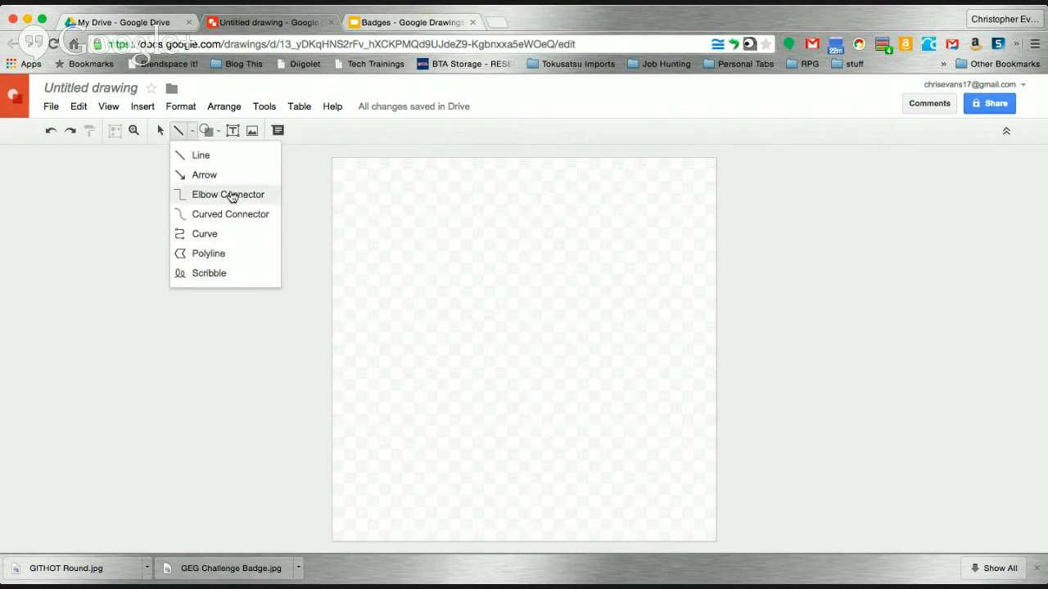
pyautogui.click(217, 133)
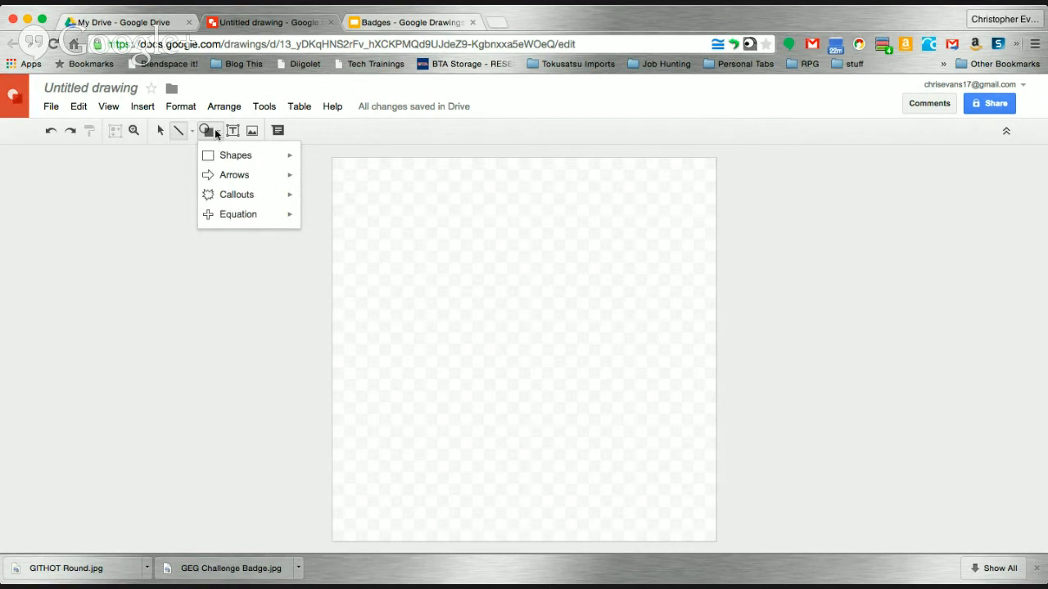
pyautogui.moveTo(244, 155)
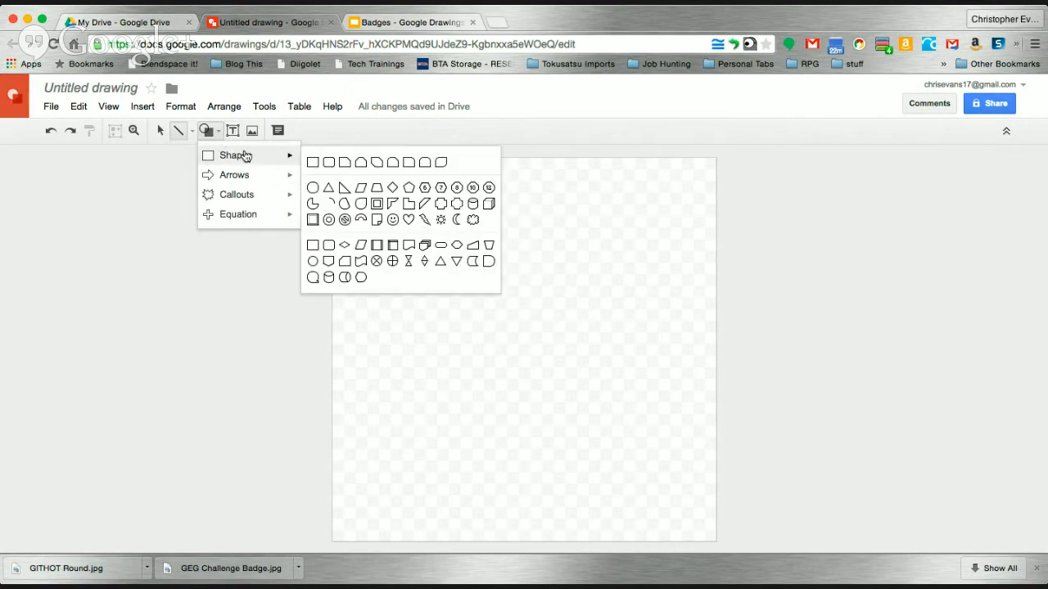
pyautogui.moveTo(279, 188)
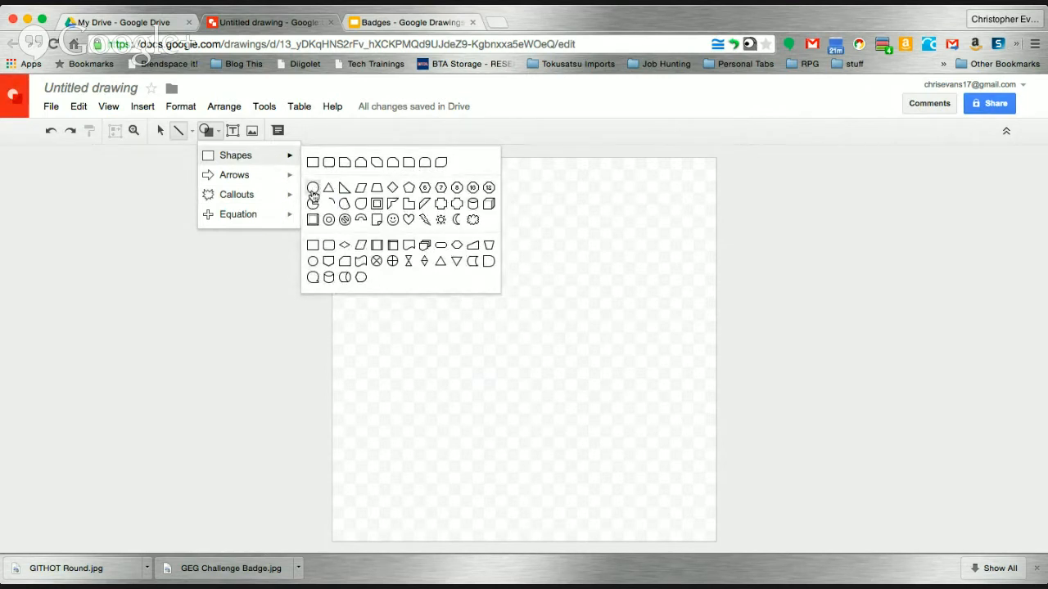
pyautogui.click(313, 191)
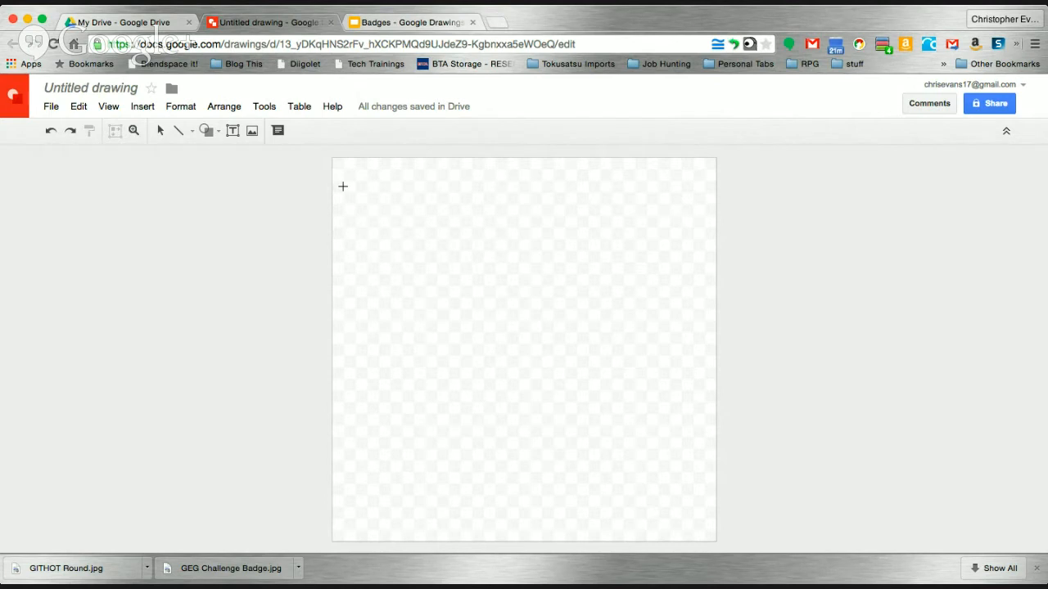
pyautogui.moveTo(398, 181); pyautogui.dragTo(623, 330)
pyautogui.moveTo(647, 374)
pyautogui.mouseDown()
pyautogui.moveTo(673, 404)
pyautogui.moveTo(585, 339)
pyautogui.moveTo(698, 440)
pyautogui.moveTo(568, 344)
pyautogui.moveTo(682, 447)
pyautogui.moveTo(565, 358)
pyautogui.moveTo(596, 379)
pyautogui.mouseUp()
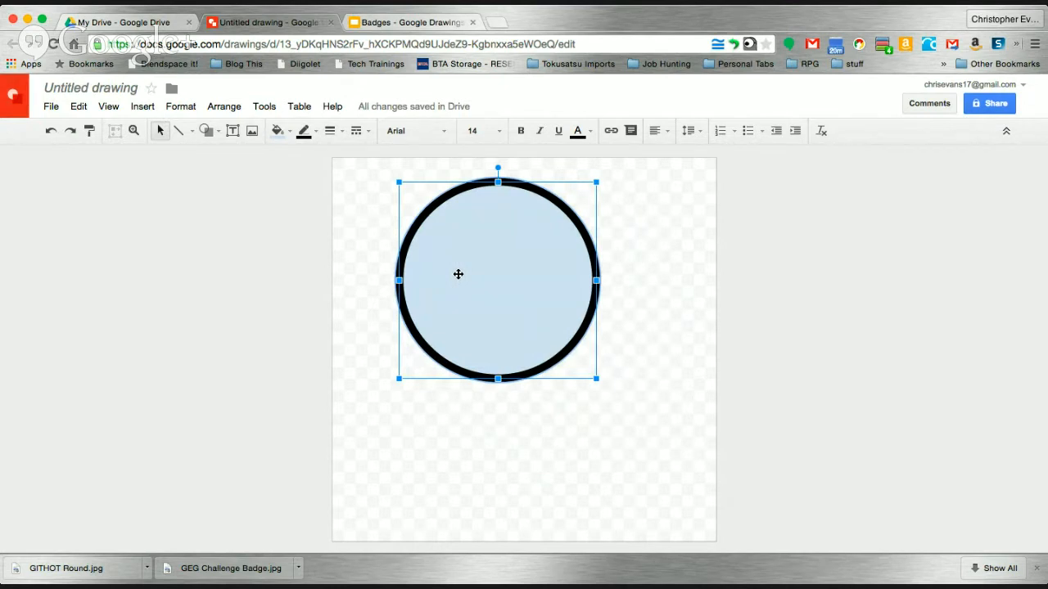
pyautogui.moveTo(439, 205); pyautogui.dragTo(331, 157)
pyautogui.moveTo(539, 359); pyautogui.dragTo(709, 536)
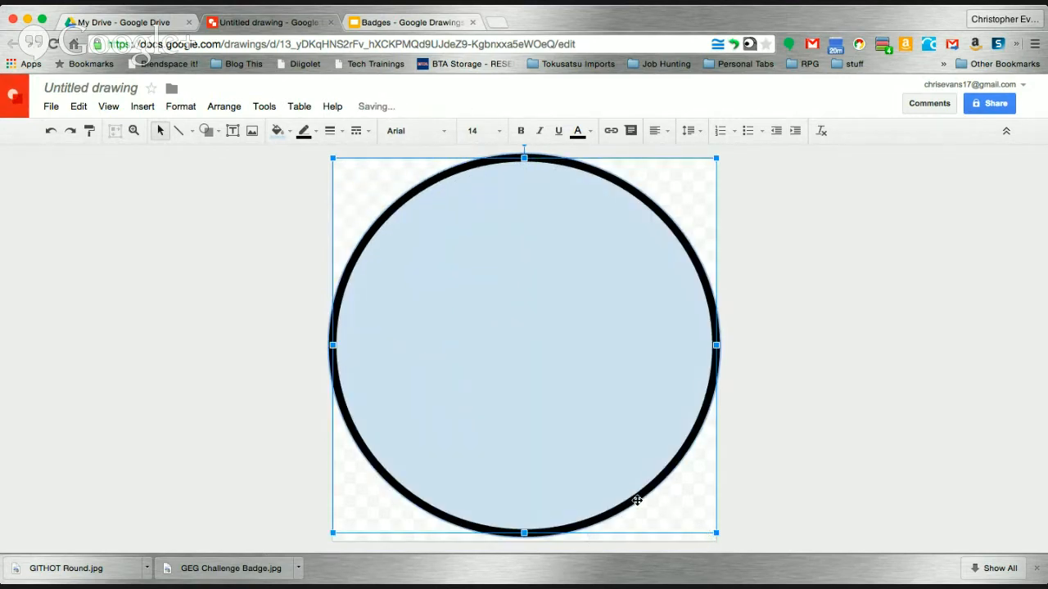
# Step: Fill the circle with bright green and change its outline to blue
pyautogui.click(277, 132)
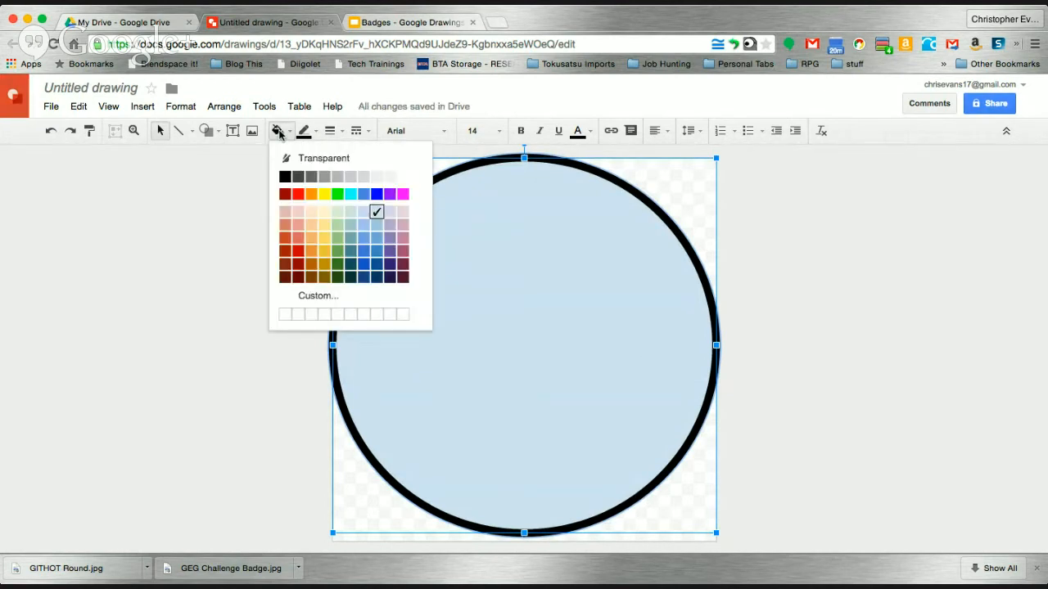
pyautogui.click(337, 194)
pyautogui.click(304, 132)
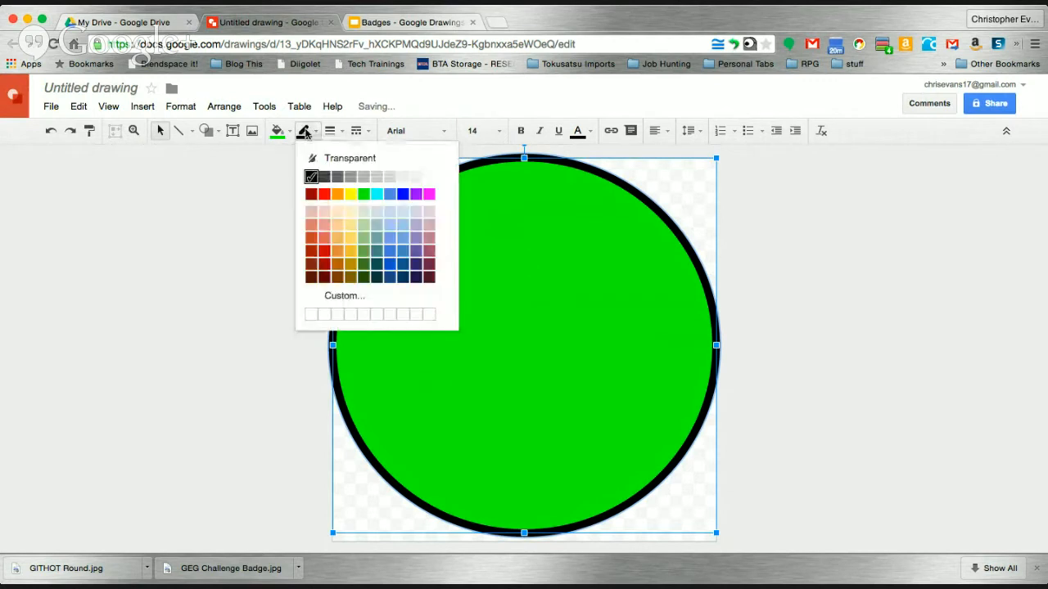
pyautogui.click(403, 195)
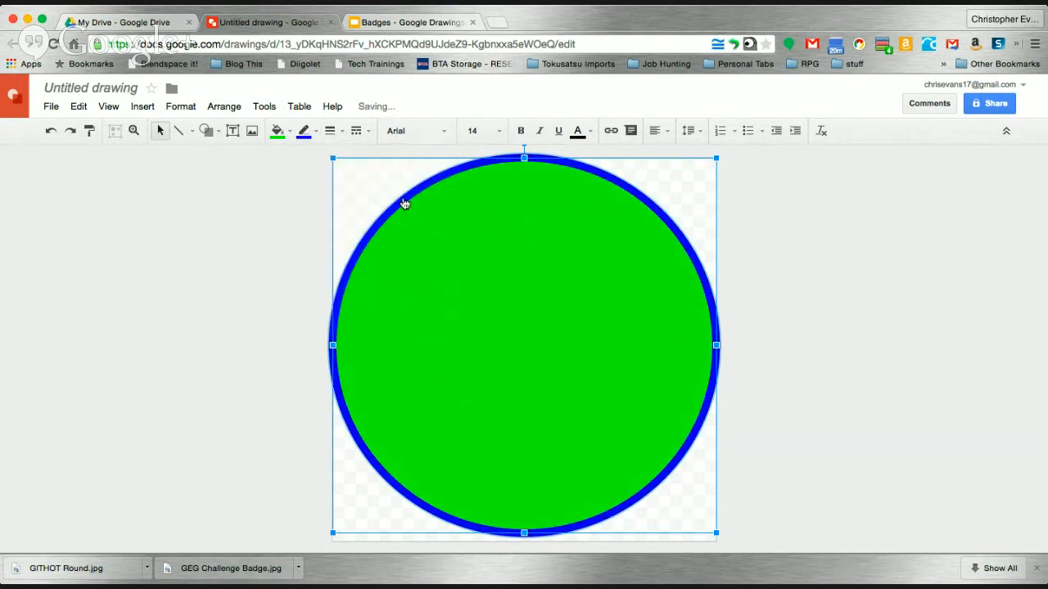
pyautogui.click(763, 372)
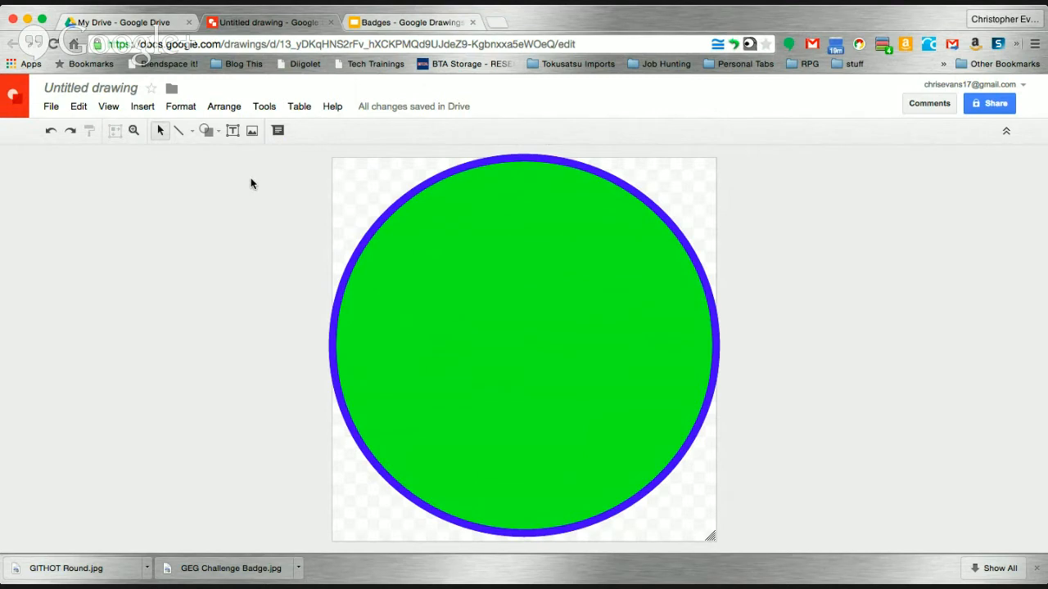
# Step: Look over the available shapes and the image insertion sources, including Google Drive and image search
pyautogui.click(208, 133)
pyautogui.moveTo(246, 156)
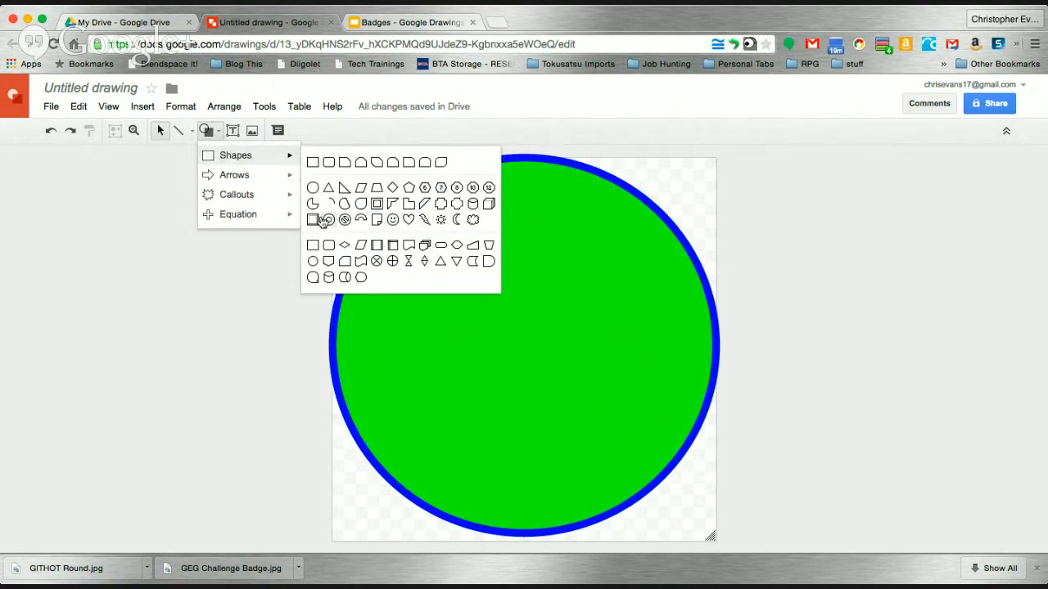
pyautogui.click(252, 132)
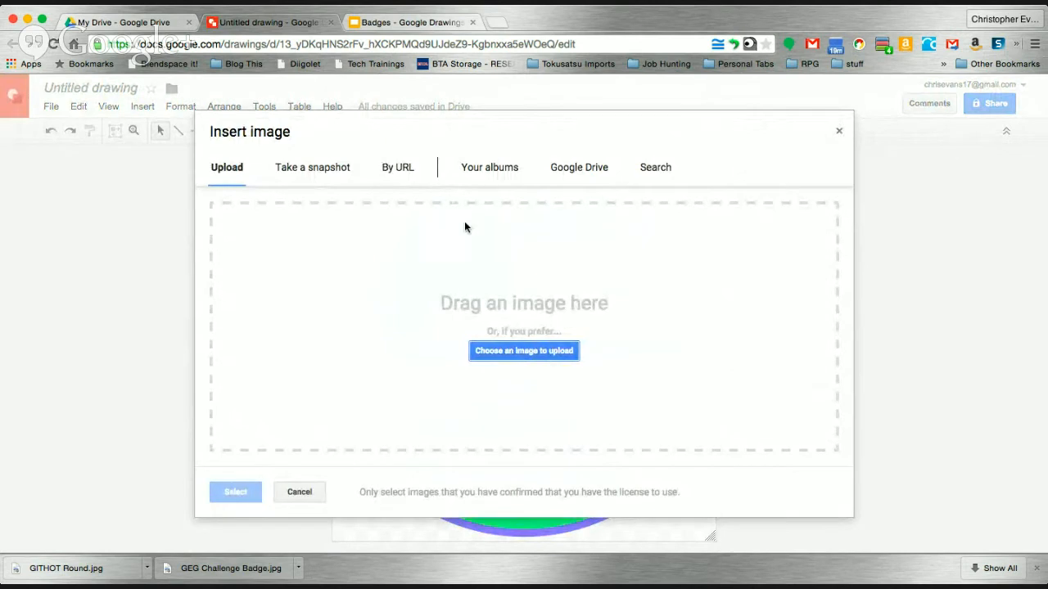
pyautogui.click(573, 172)
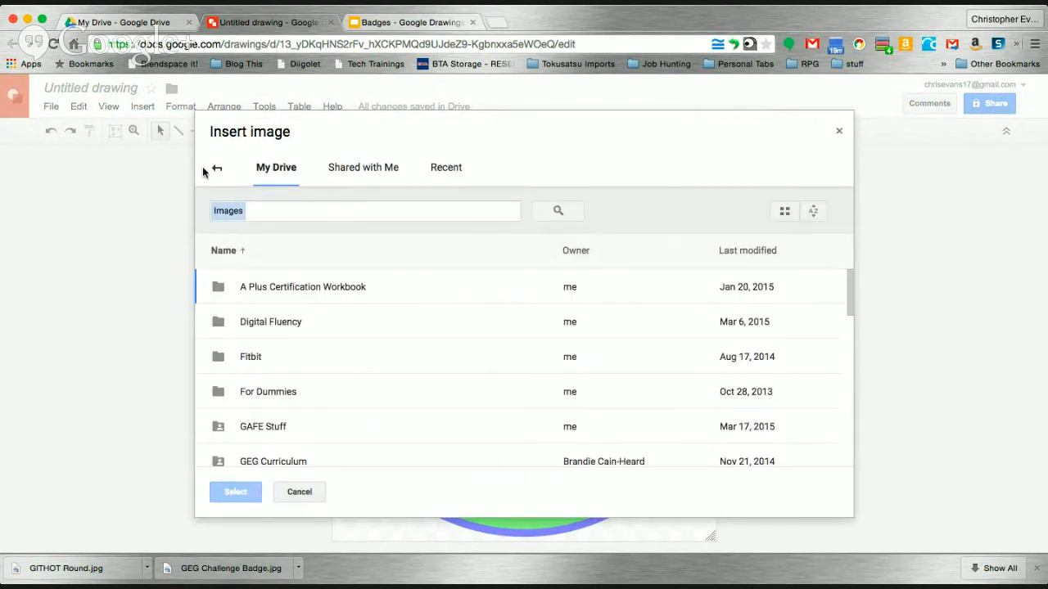
pyautogui.click(218, 170)
pyautogui.click(654, 171)
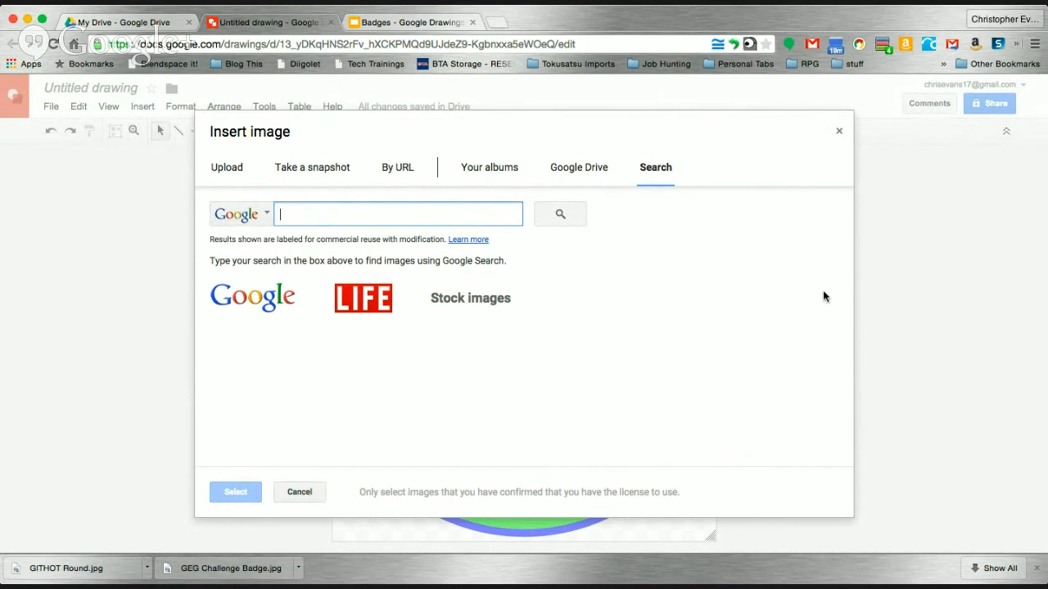
pyautogui.click(840, 133)
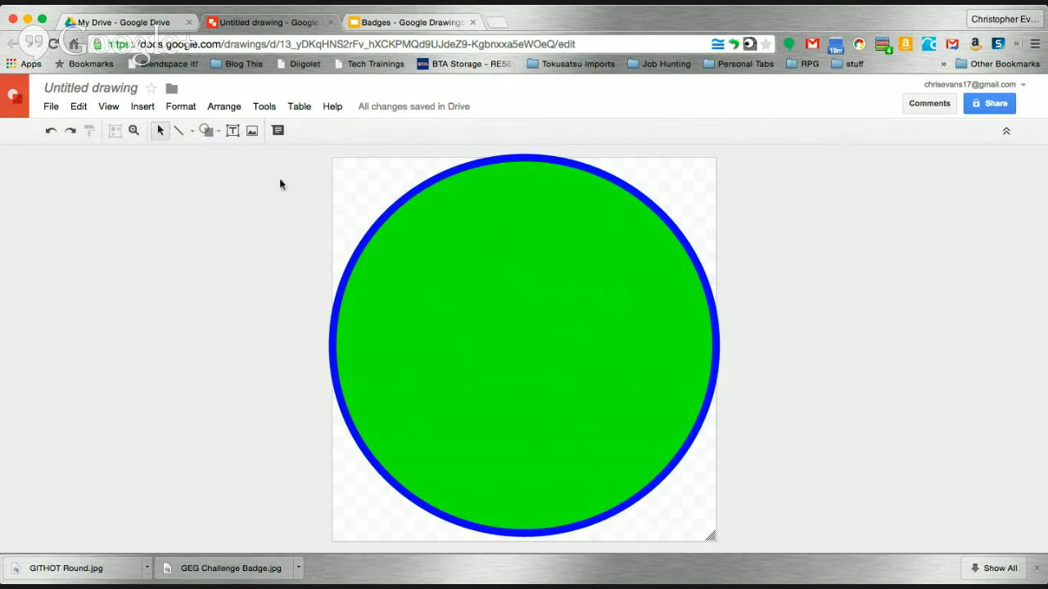
# Step: Draw a large lightning bolt shape over the green circle and centre it on the badge
pyautogui.click(212, 138)
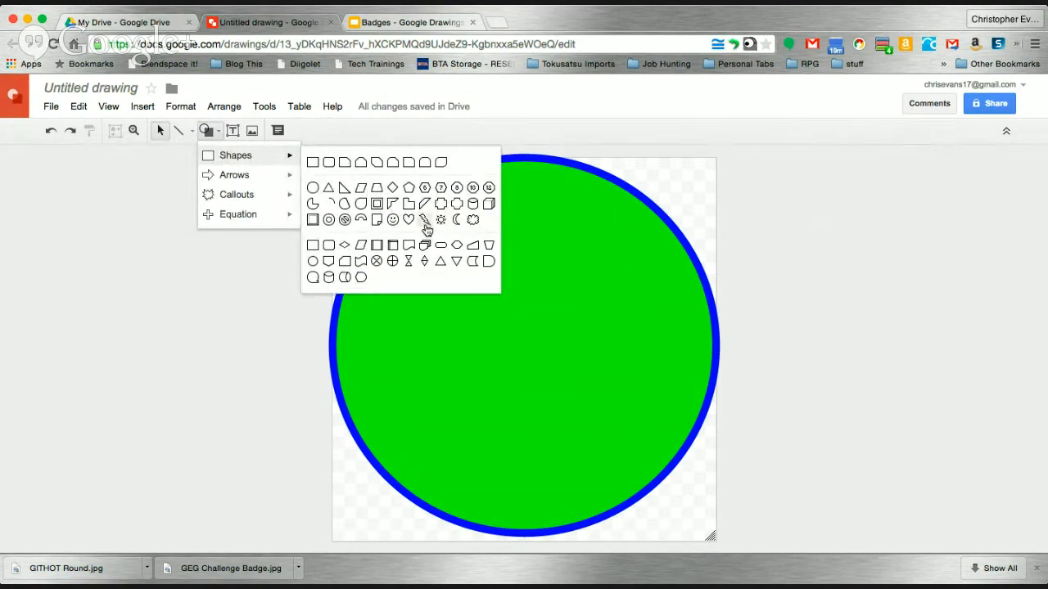
pyautogui.click(425, 222)
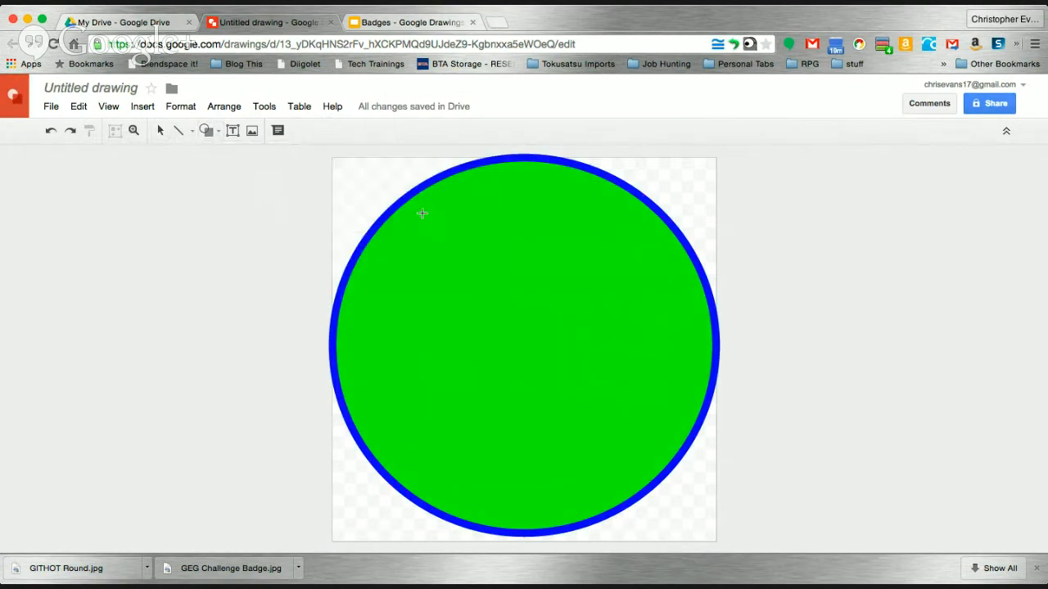
pyautogui.moveTo(420, 210); pyautogui.dragTo(665, 456)
pyautogui.moveTo(497, 260); pyautogui.dragTo(477, 261)
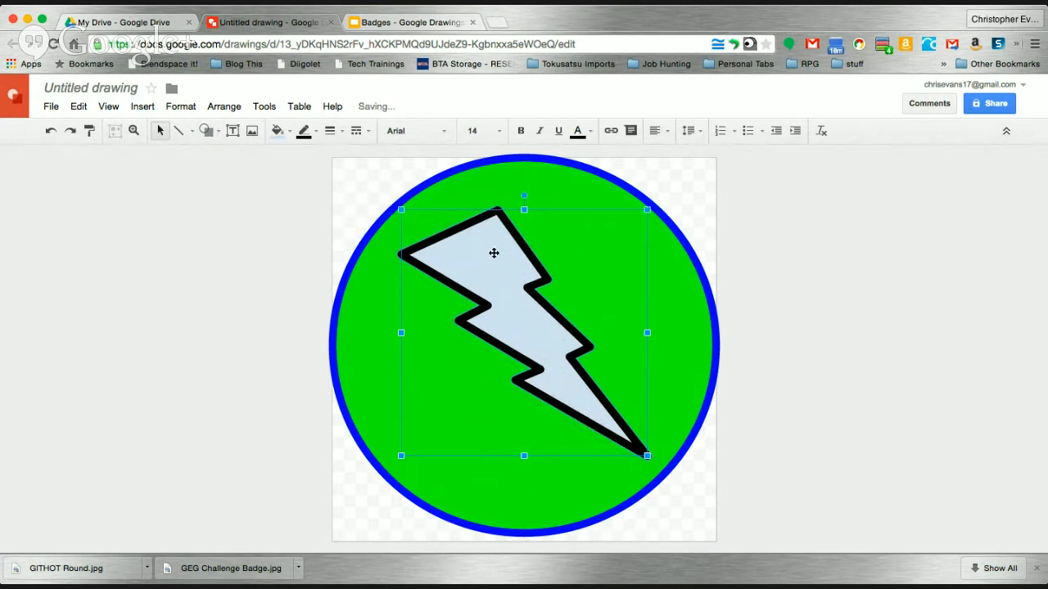
pyautogui.moveTo(522, 197); pyautogui.dragTo(519, 264)
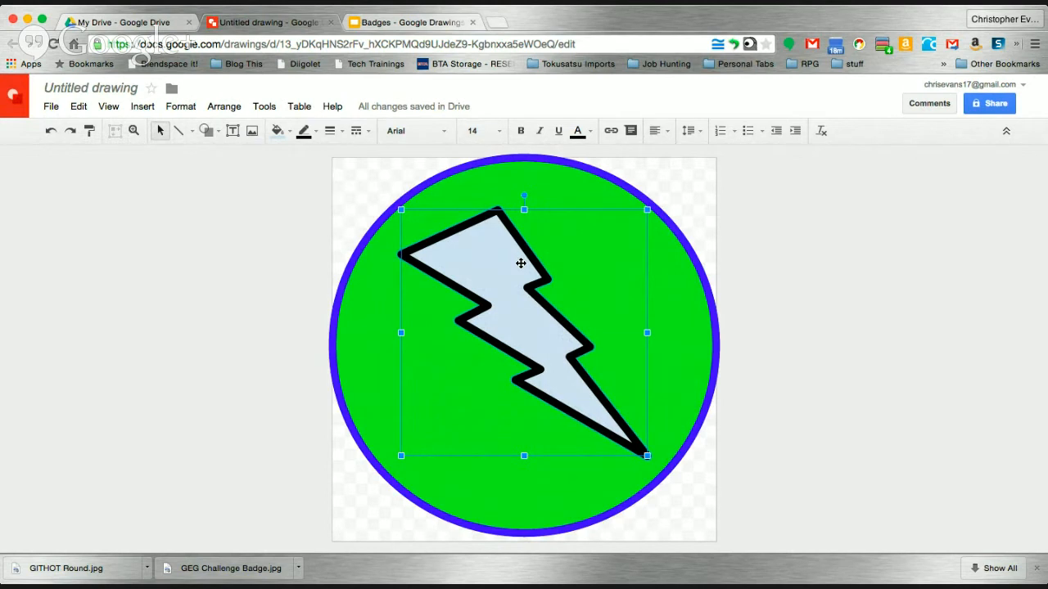
pyautogui.moveTo(501, 253)
pyautogui.mouseDown()
pyautogui.moveTo(566, 272)
pyautogui.moveTo(500, 267)
pyautogui.mouseUp()
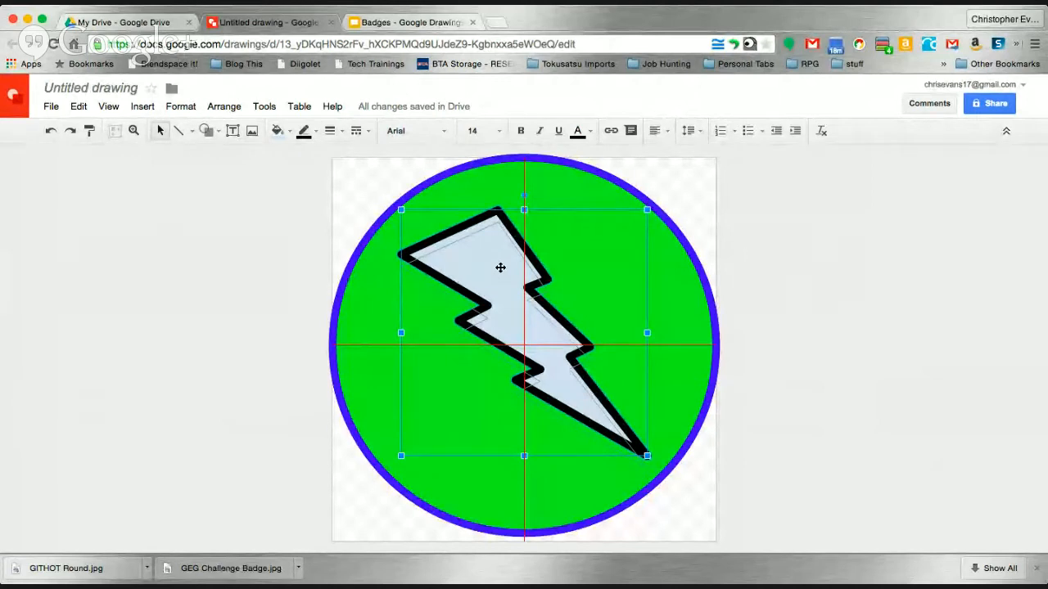
pyautogui.moveTo(500, 268); pyautogui.dragTo(500, 280)
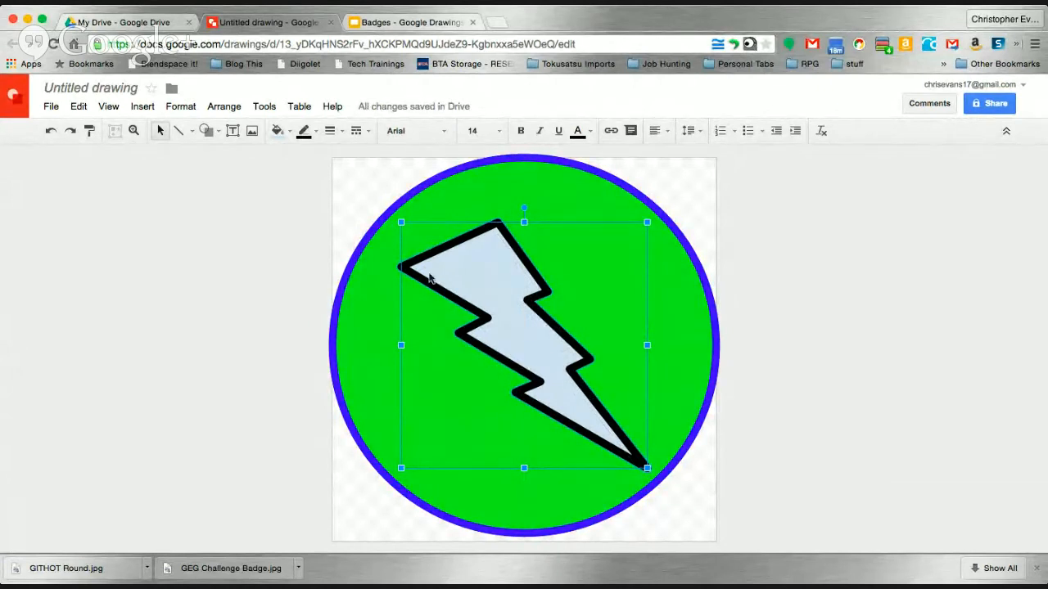
# Step: Fill the lightning bolt with yellow and enlarge it slightly toward its upper-left corner
pyautogui.click(277, 130)
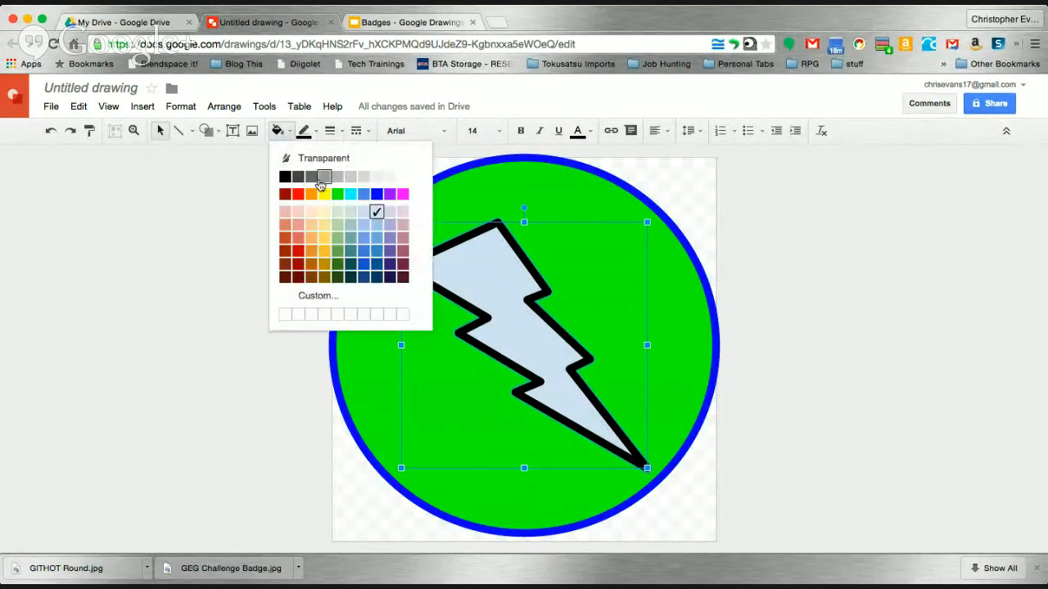
pyautogui.click(324, 194)
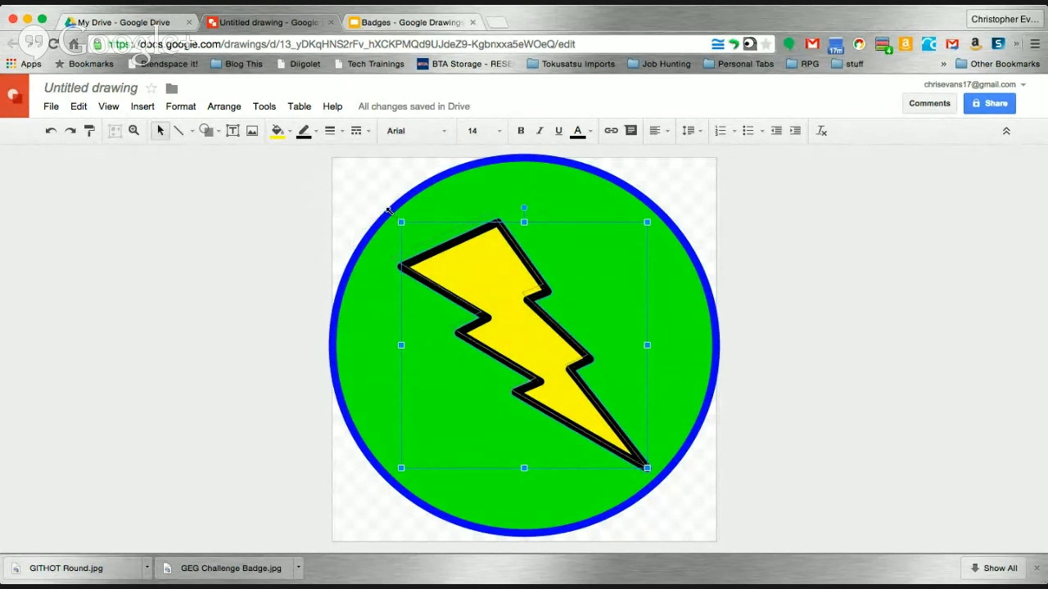
pyautogui.moveTo(401, 222); pyautogui.dragTo(388, 209)
pyautogui.click(594, 389)
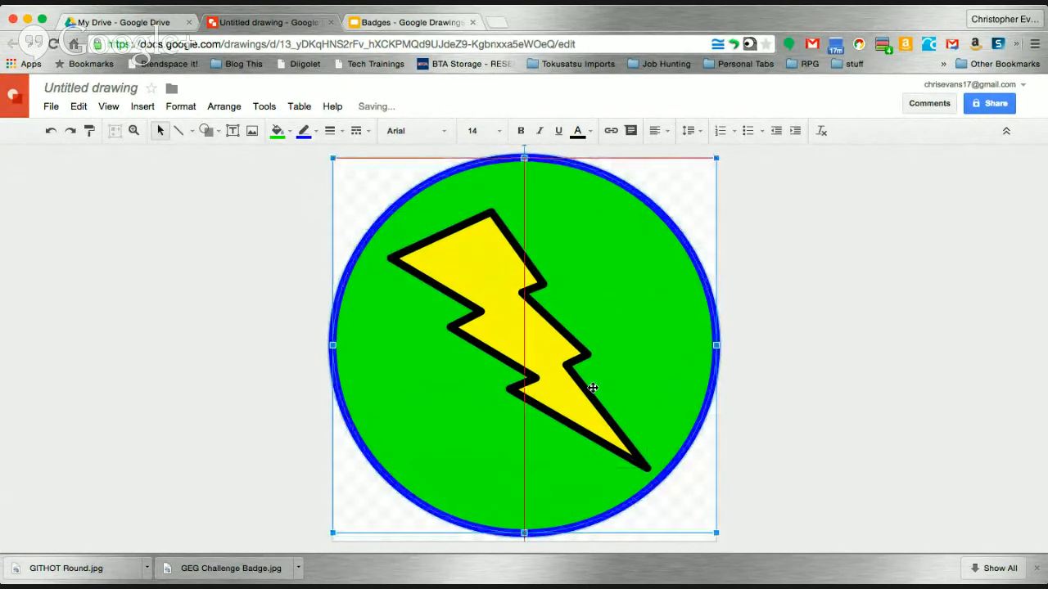
pyautogui.click(763, 387)
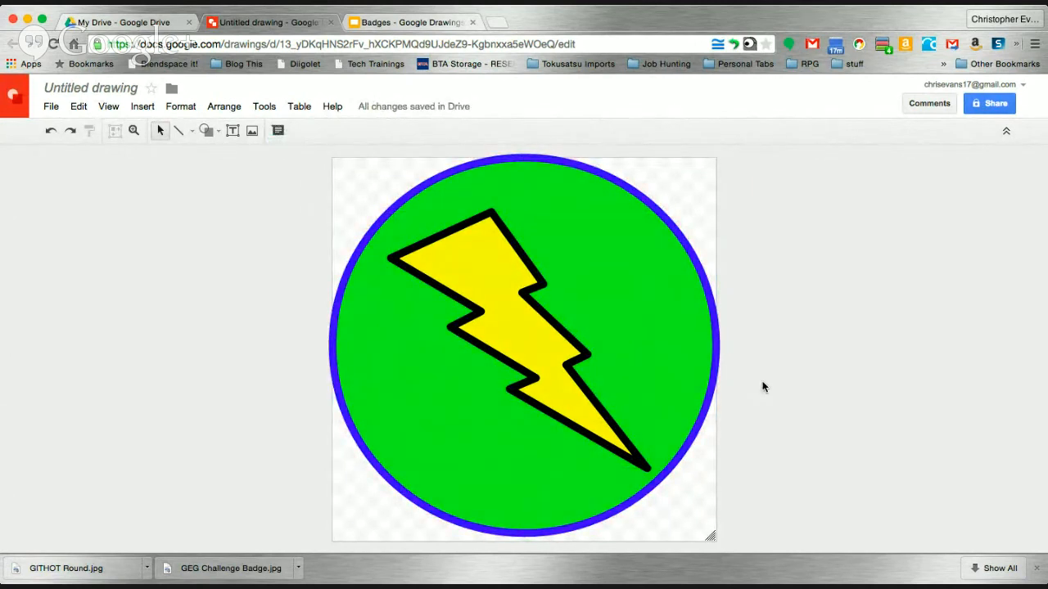
# Step: Rotate the lightning bolt clockwise until it stands nearly upright and shift it slightly upward inside the circle
pyautogui.click(544, 302)
pyautogui.click(486, 242)
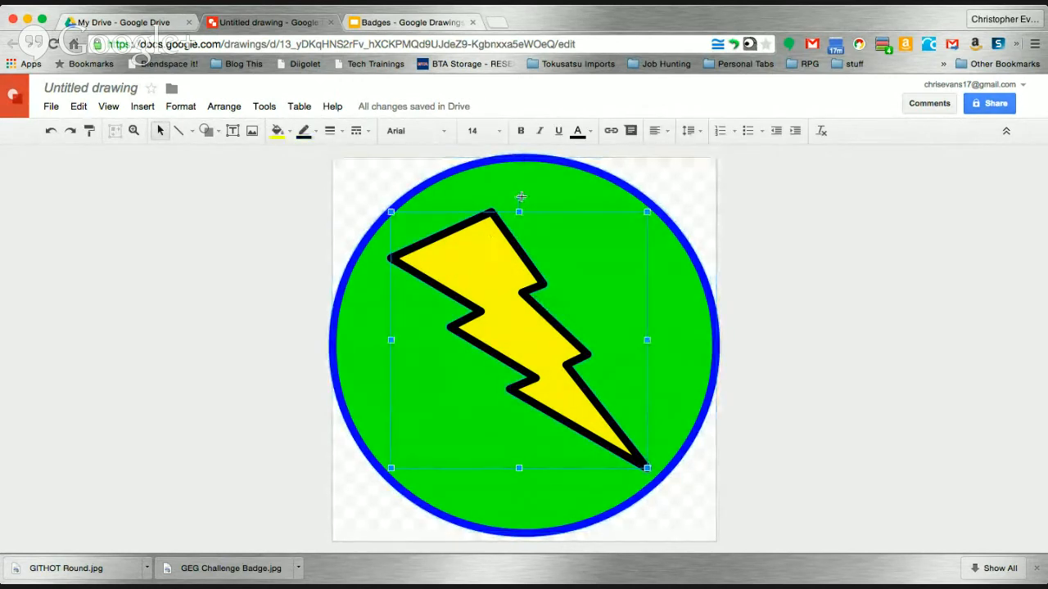
pyautogui.moveTo(519, 197); pyautogui.dragTo(582, 202)
pyautogui.click(781, 315)
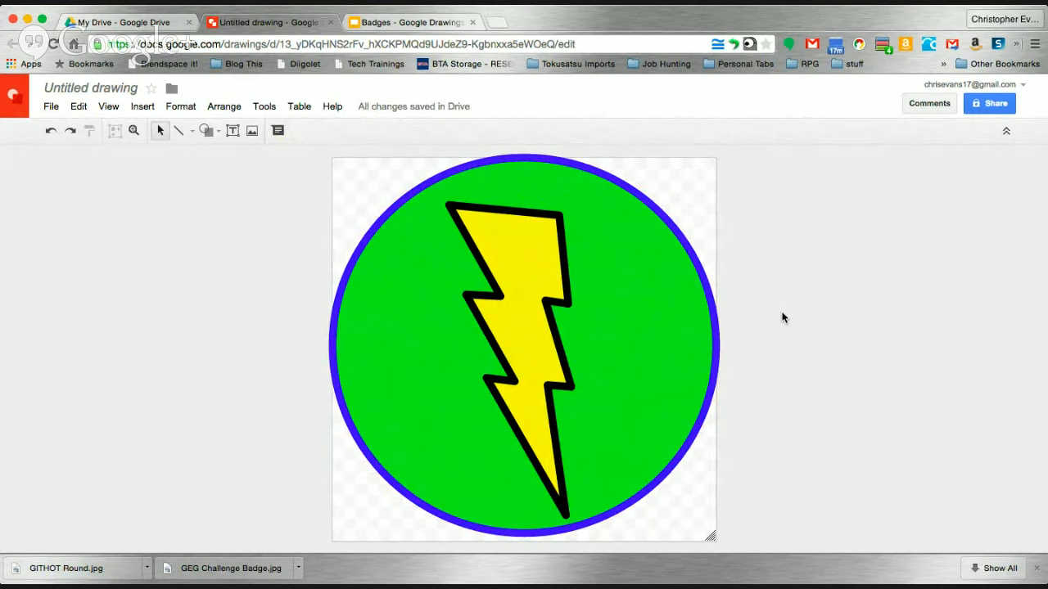
pyautogui.click(512, 271)
pyautogui.press('Up')
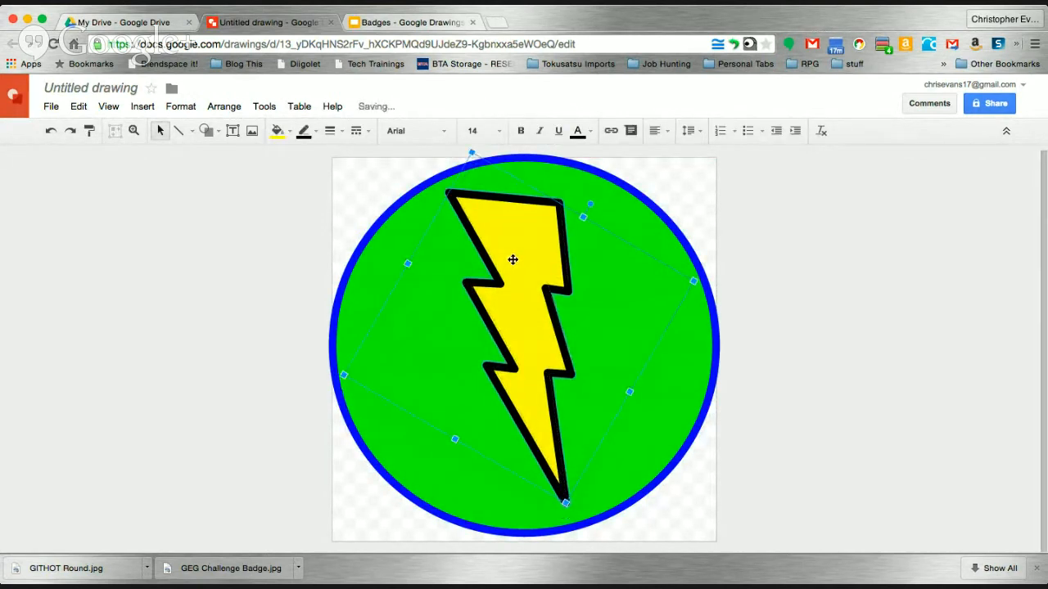
pyautogui.click(752, 441)
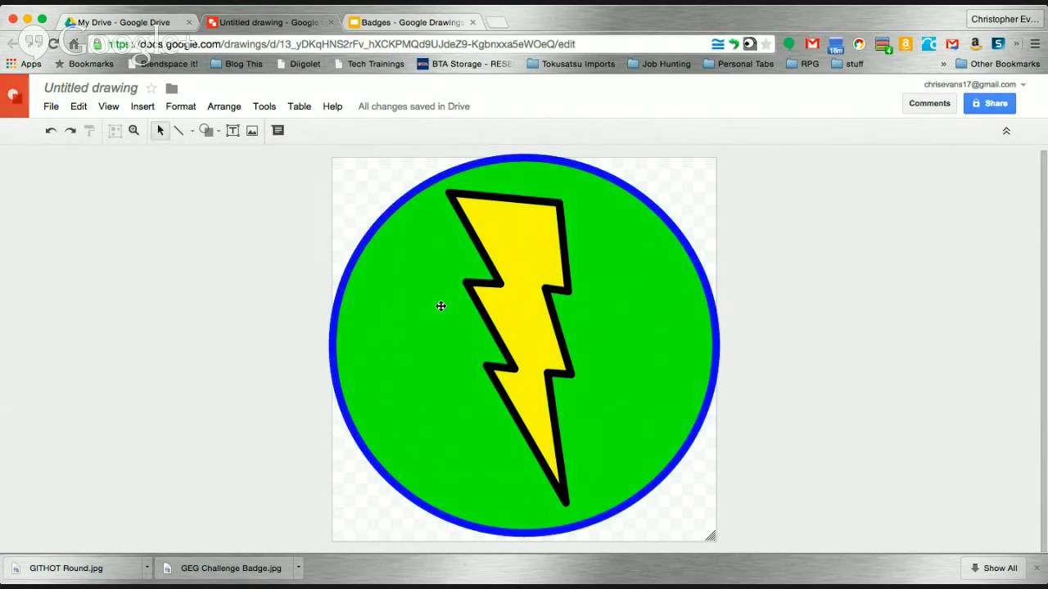
# Step: Switch to the Badges - Google Drawings Edition presentation and show the Share Your Badge slide
pyautogui.click(522, 234)
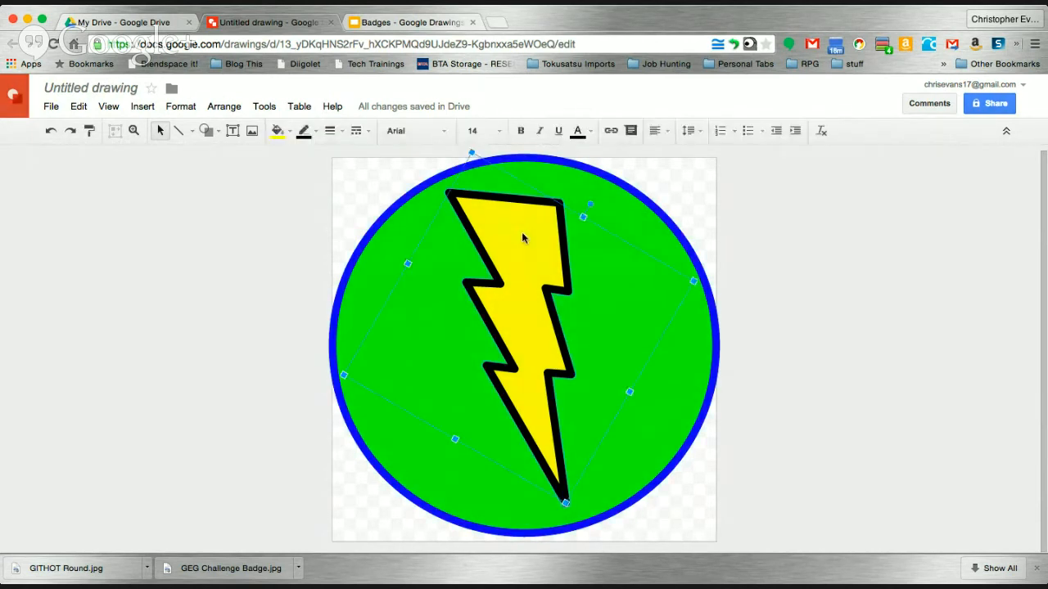
pyautogui.click(365, 21)
pyautogui.scroll(-5, 79, 449)
pyautogui.click(79, 407)
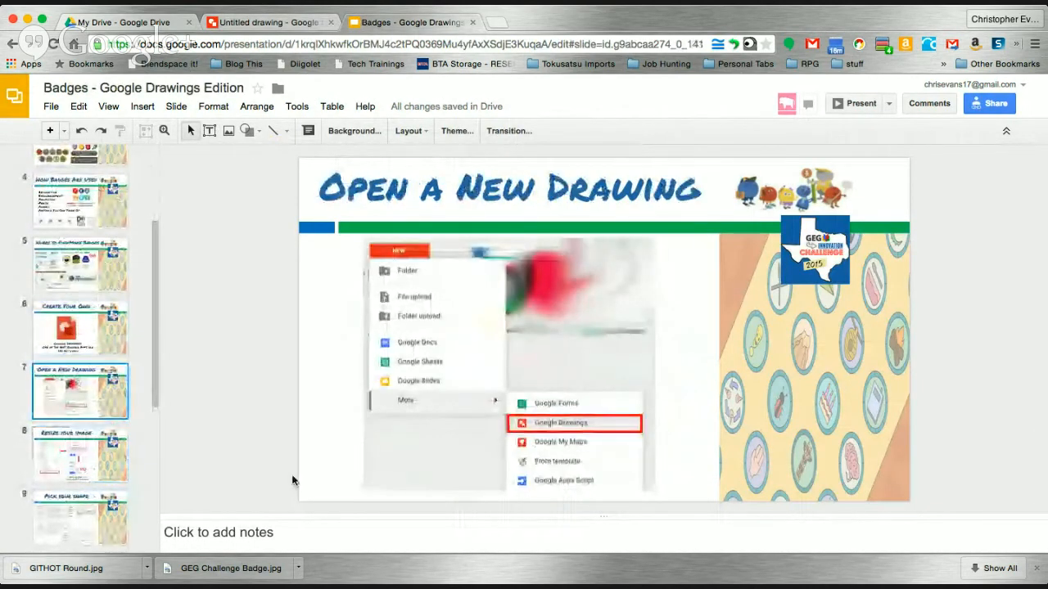
pyautogui.scroll(-6, 95, 455)
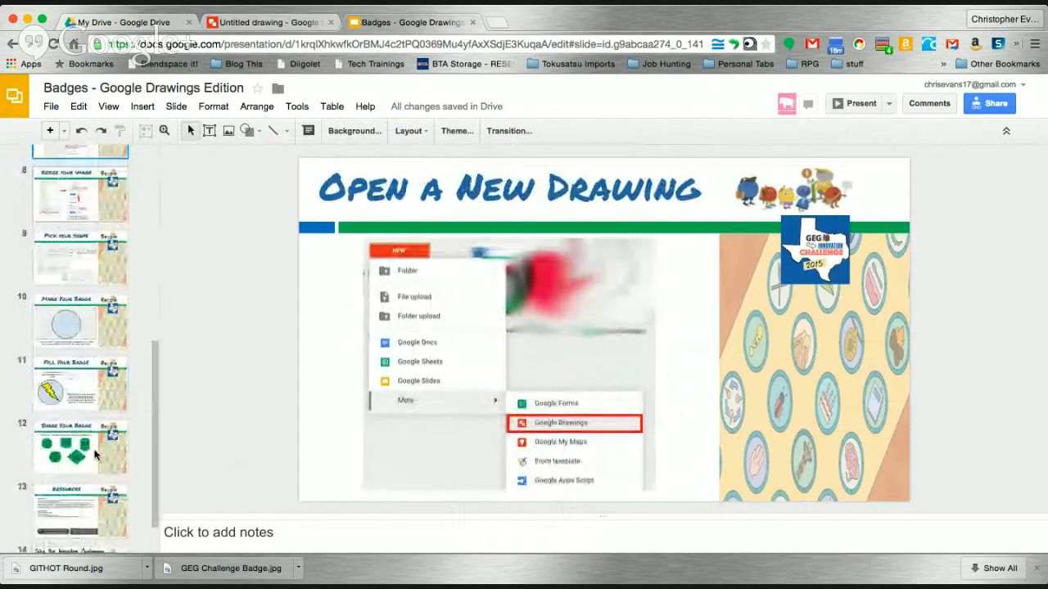
pyautogui.click(95, 455)
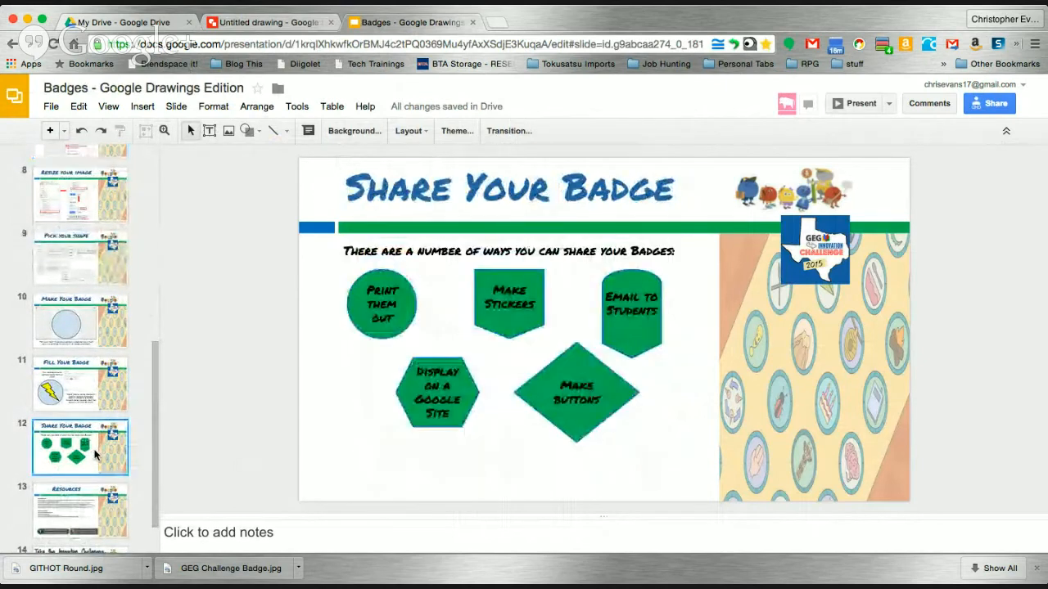
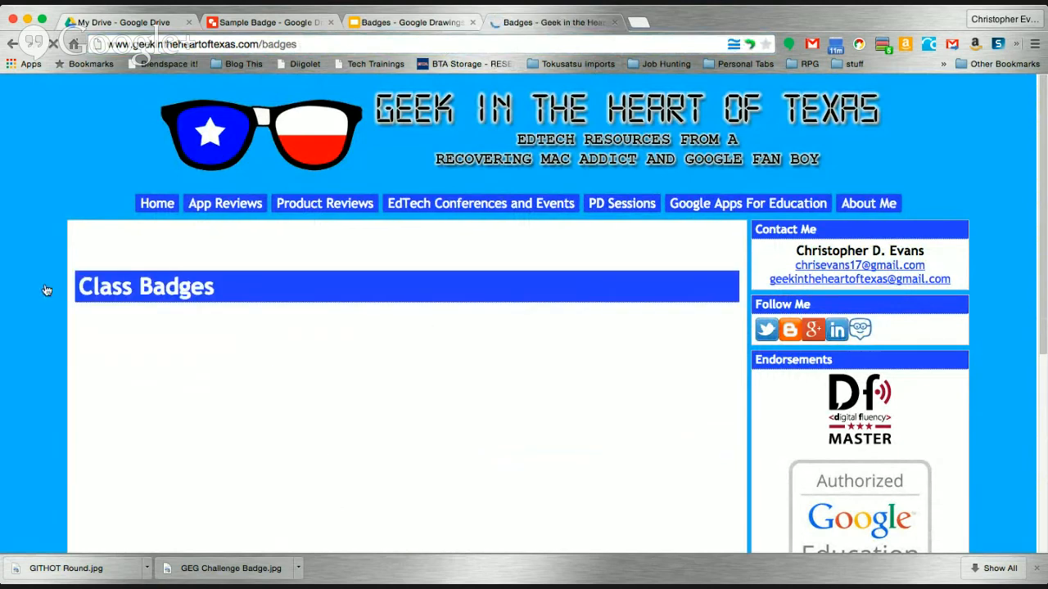
# Step: Look over the Class Badges page's student list and its photo, level and badge display
pyautogui.scroll(-3, 45, 288)
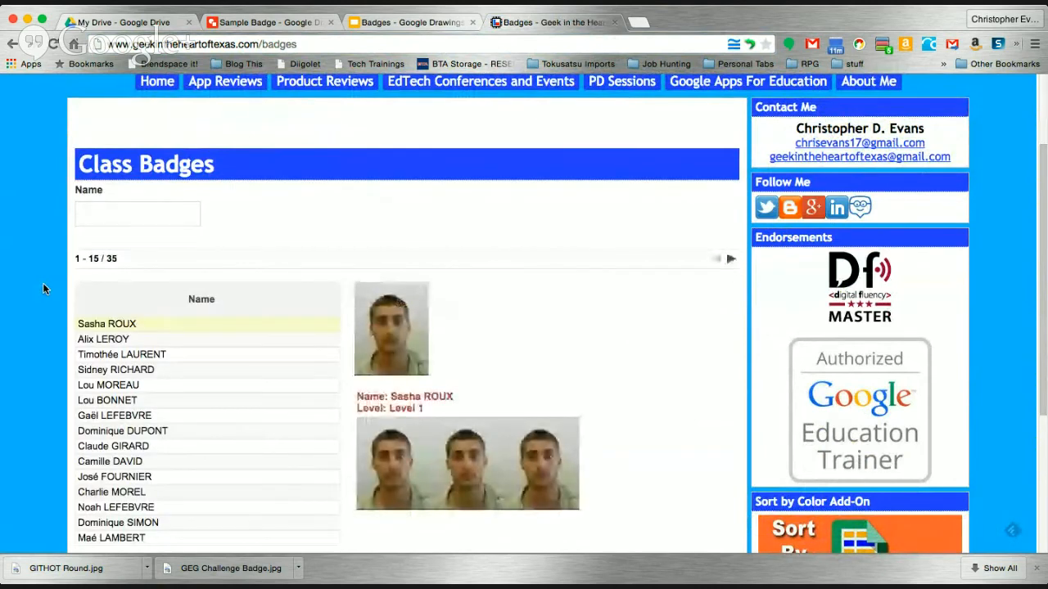
pyautogui.scroll(-2, 43, 282)
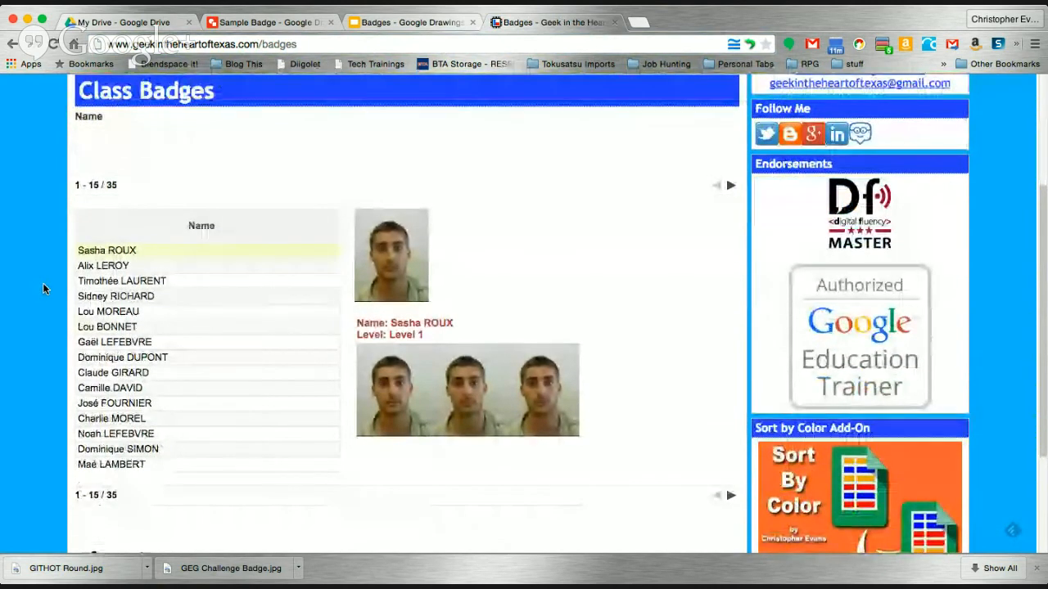
# Step: Switch to My Drive, look through its folders and files, and open the Logo folder inside Web Site Resources
pyautogui.click(107, 22)
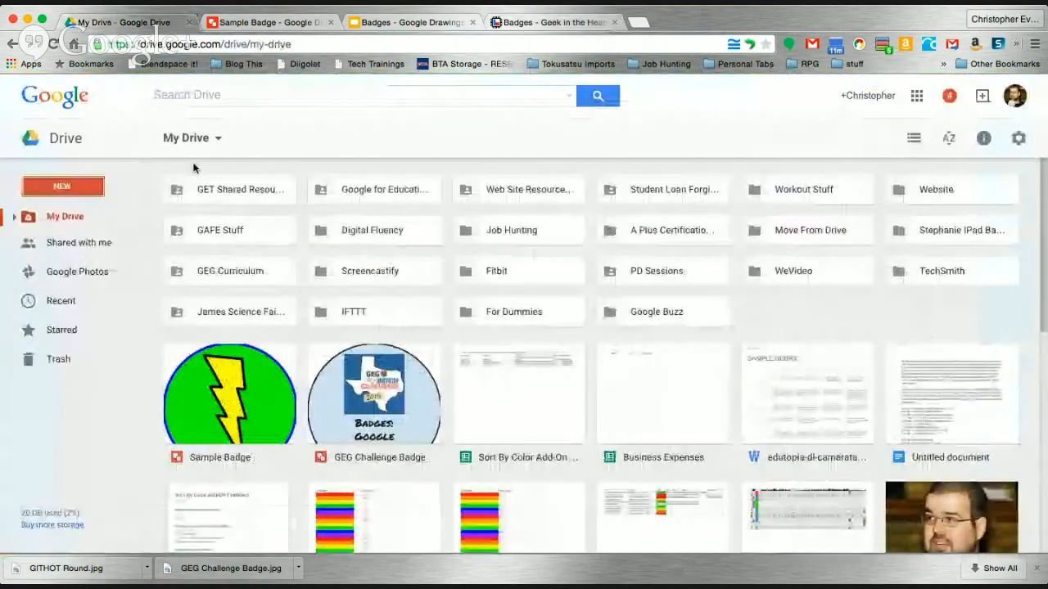
pyautogui.scroll(-1, 457, 356)
pyautogui.scroll(-5, 457, 356)
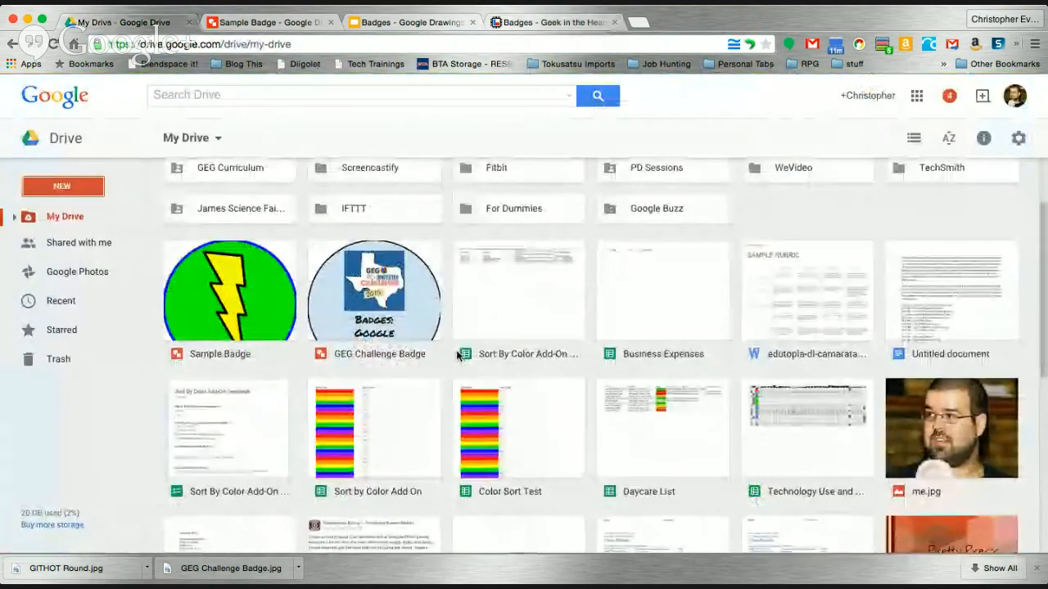
pyautogui.scroll(-2, 457, 356)
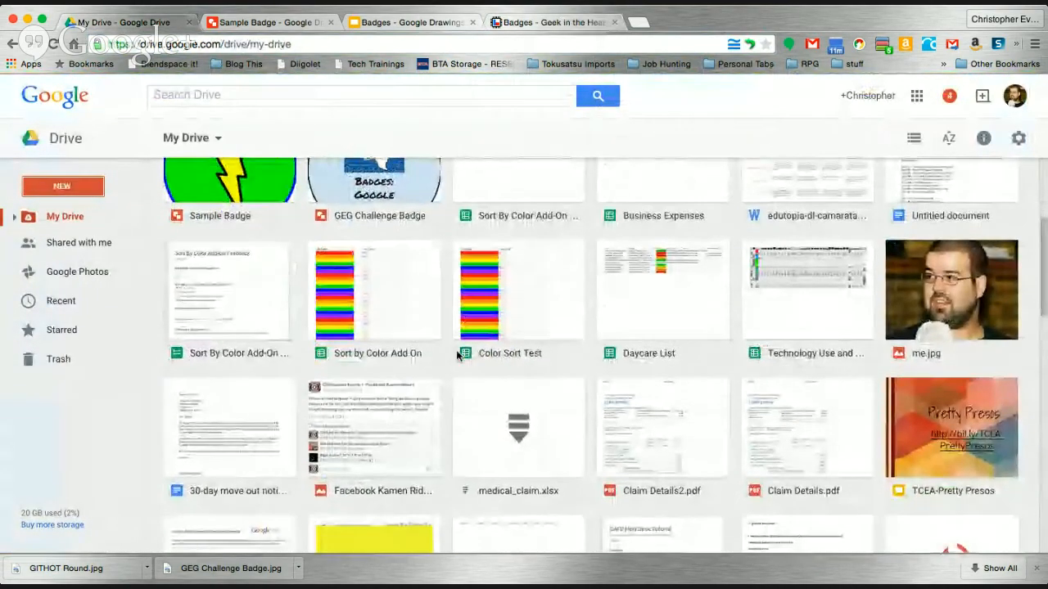
pyautogui.scroll(3, 457, 356)
pyautogui.scroll(3, 457, 356)
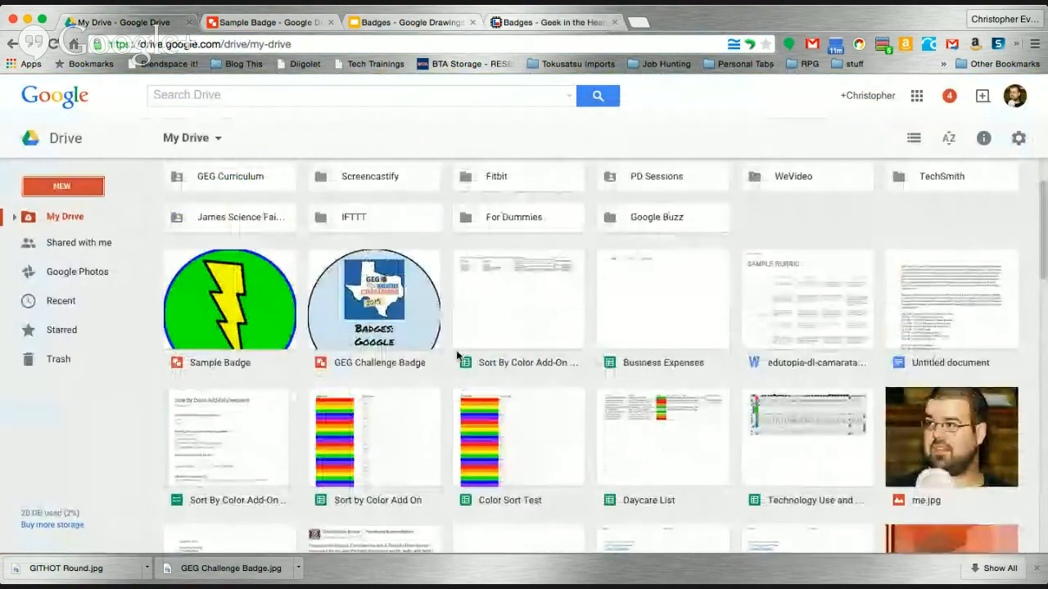
pyautogui.scroll(-2, 456, 356)
pyautogui.scroll(-5, 457, 356)
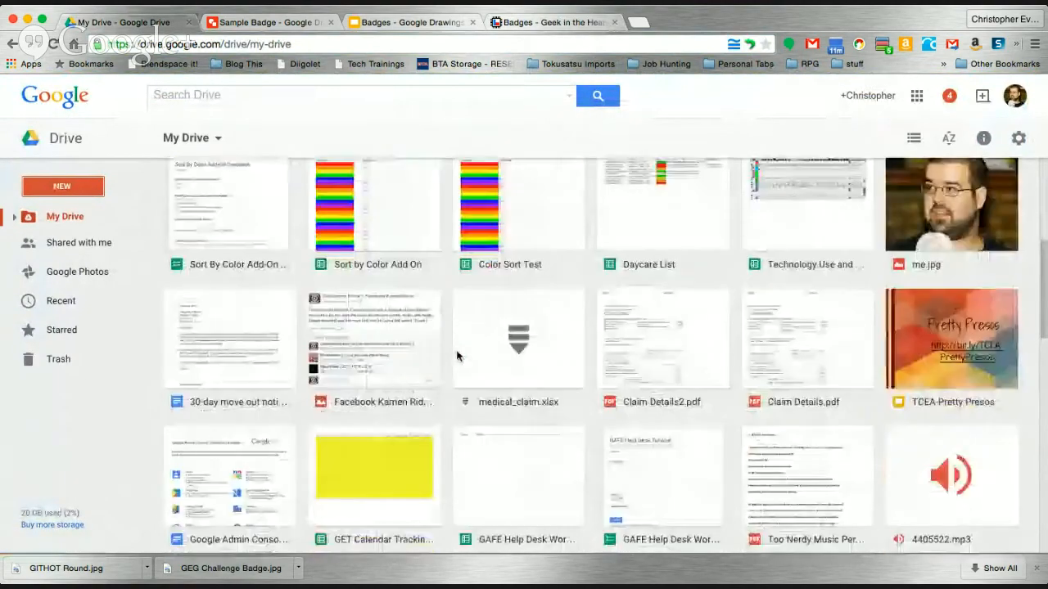
pyautogui.scroll(5, 457, 356)
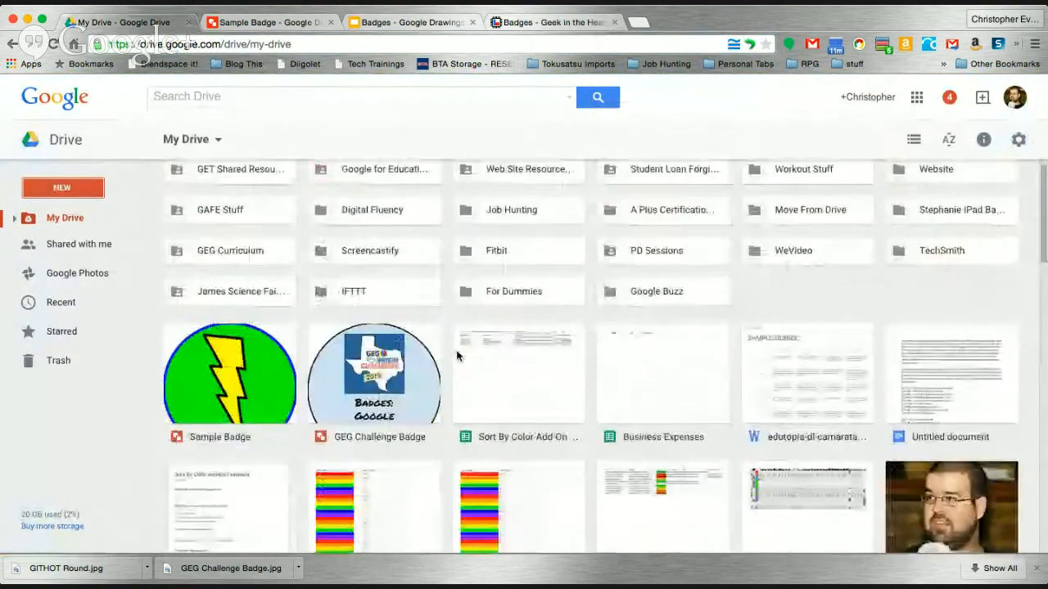
pyautogui.doubleClick(659, 270)
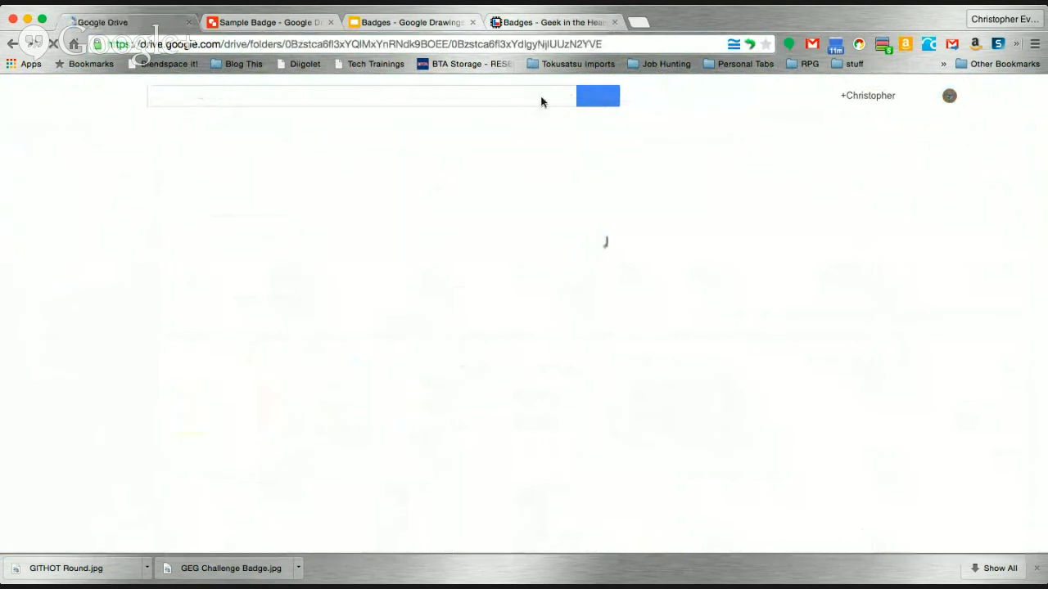
# Step: Return to the Class Badges page, highlight the first student's level, and view the second and third students' entries
pyautogui.click(536, 22)
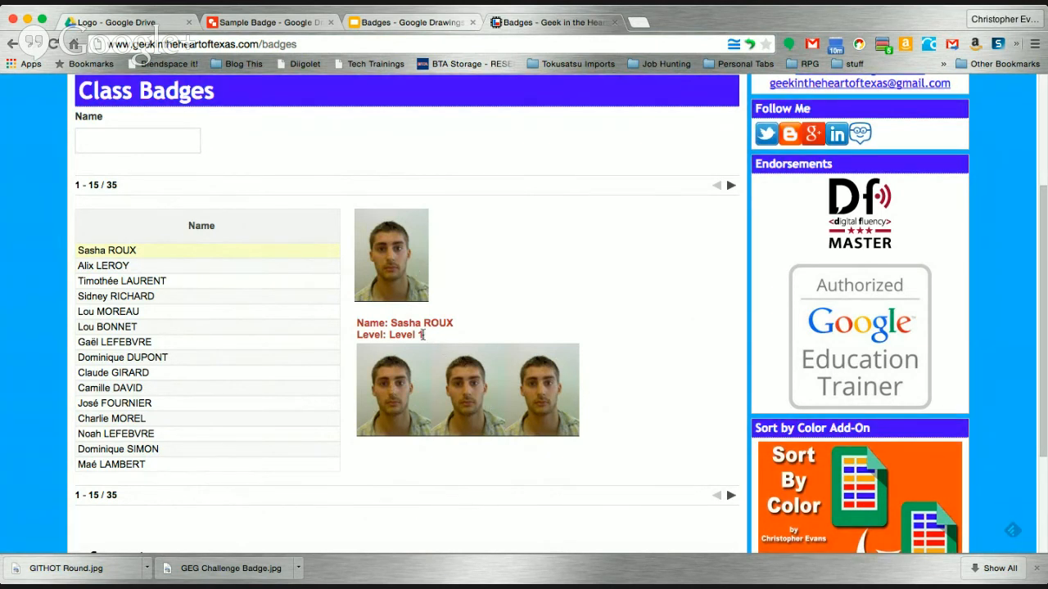
pyautogui.moveTo(389, 334); pyautogui.dragTo(430, 334)
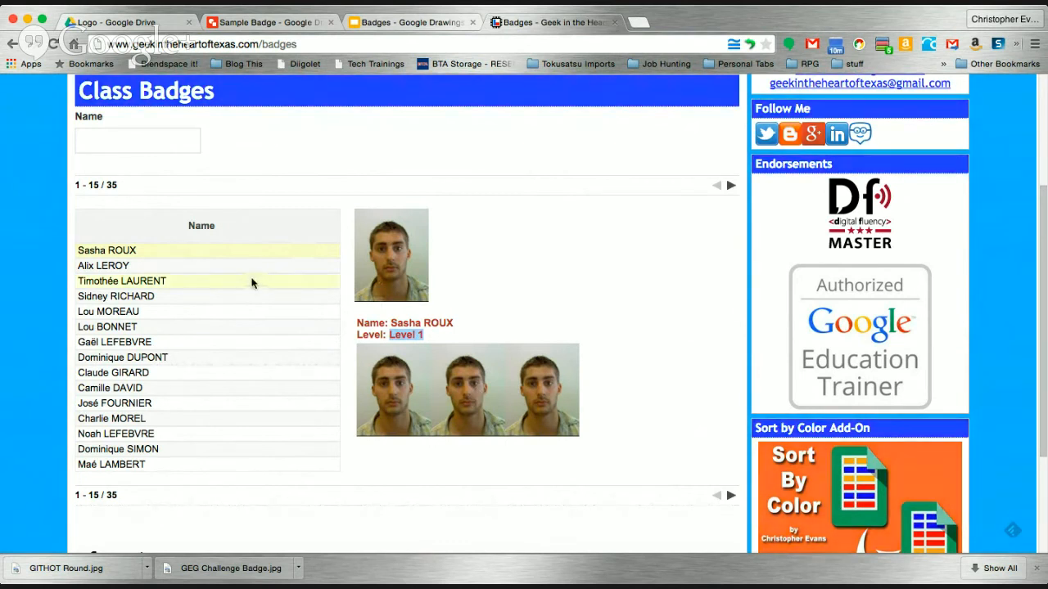
pyautogui.click(226, 270)
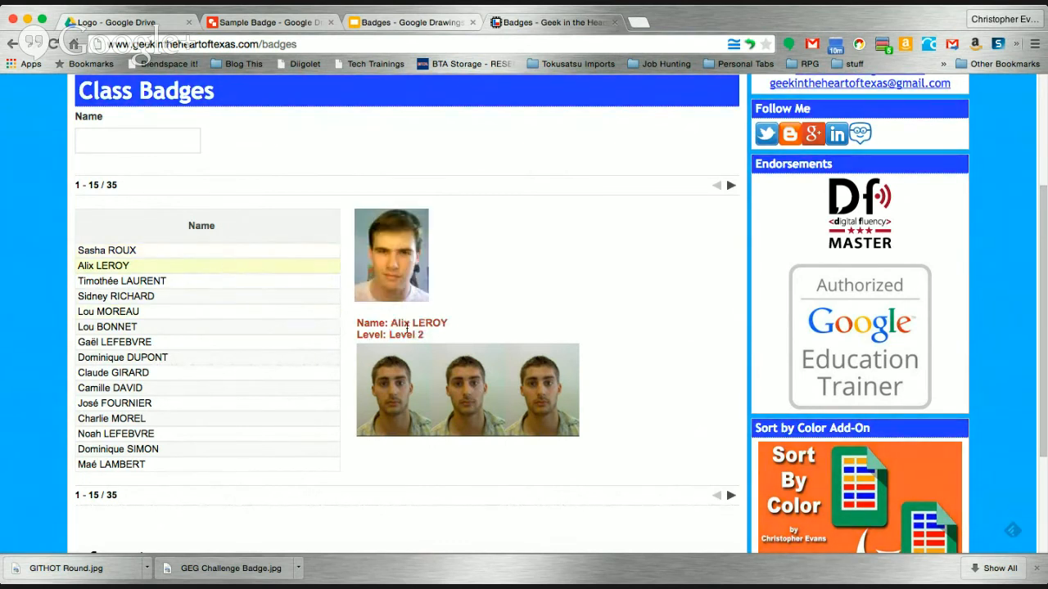
pyautogui.click(280, 281)
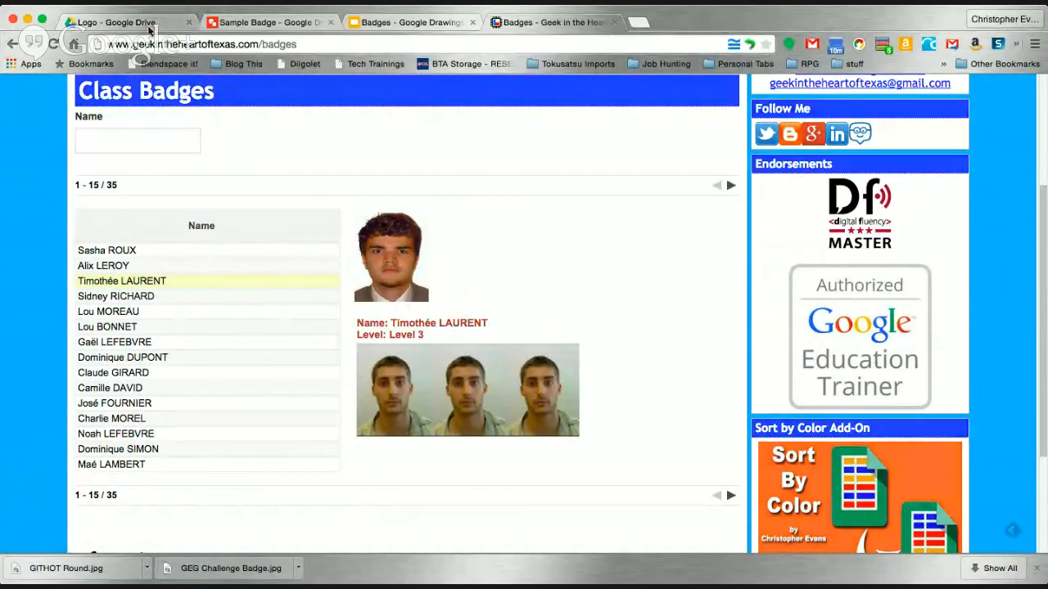
# Step: Switch to Google Drive and go back from the Logo folder to the Web Site Resources folder
pyautogui.click(12, 43)
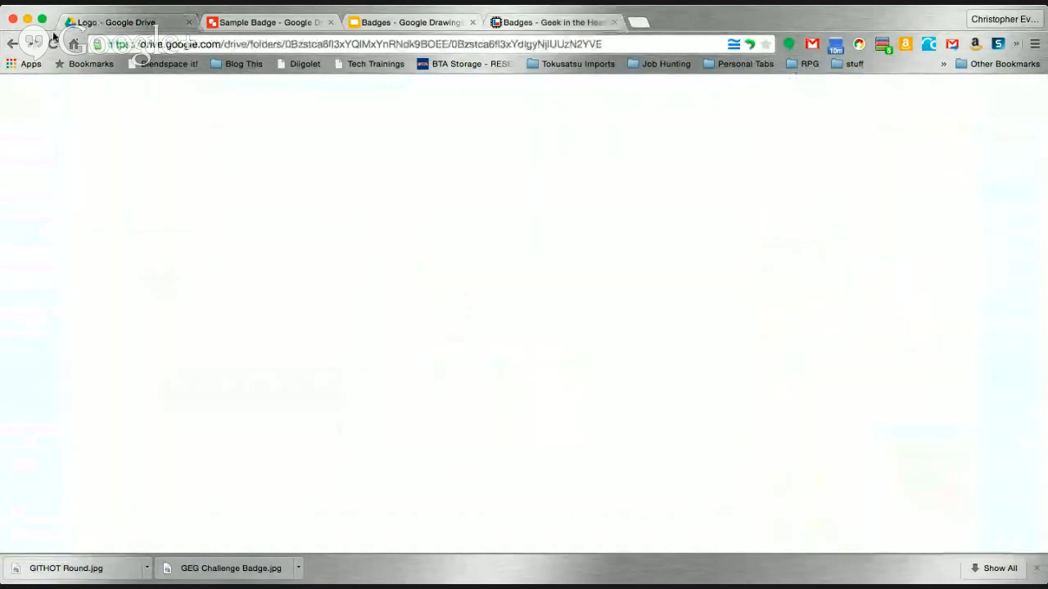
pyautogui.click(12, 43)
pyautogui.click(12, 43)
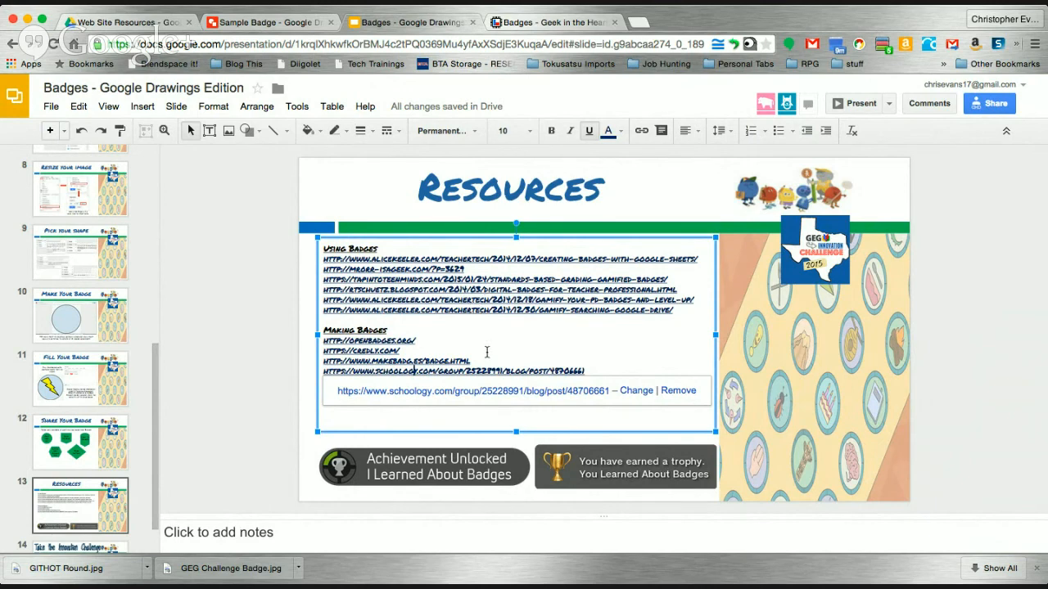
# Step: Switch to the Sample Badge drawing
pyautogui.click(286, 31)
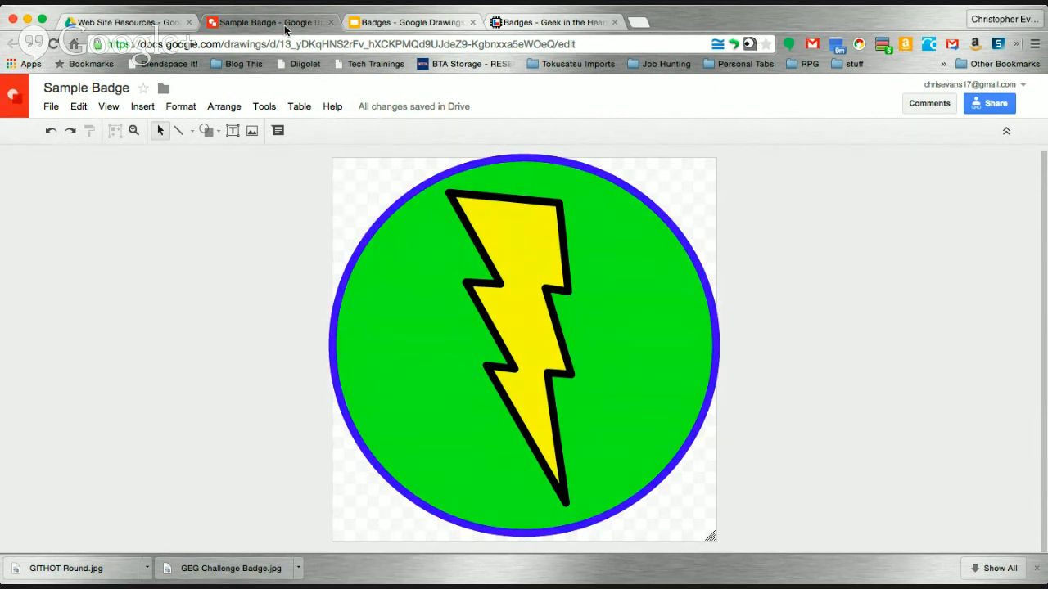
pyautogui.click(206, 131)
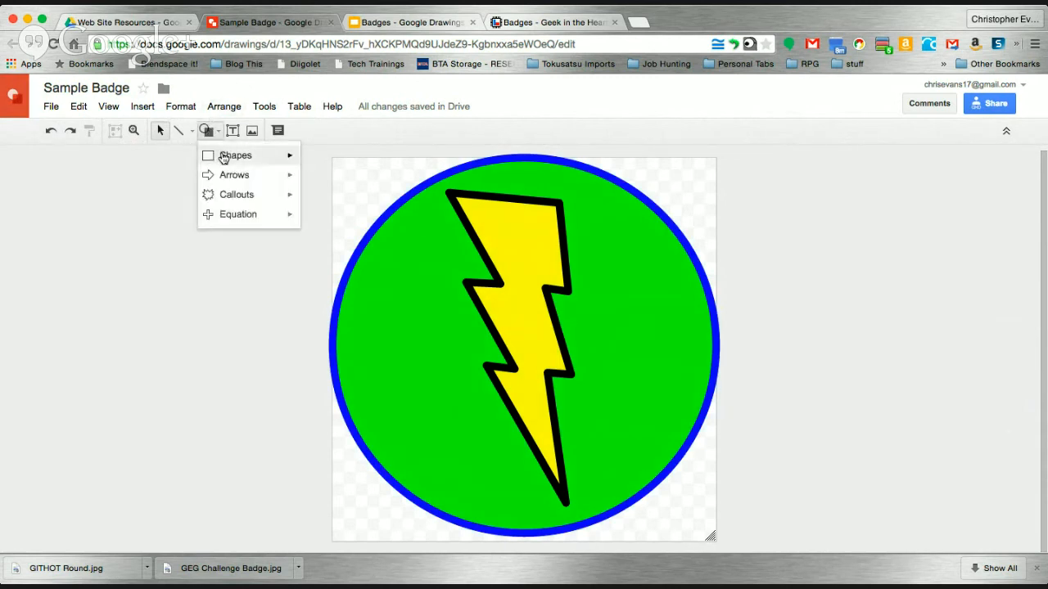
pyautogui.moveTo(237, 155)
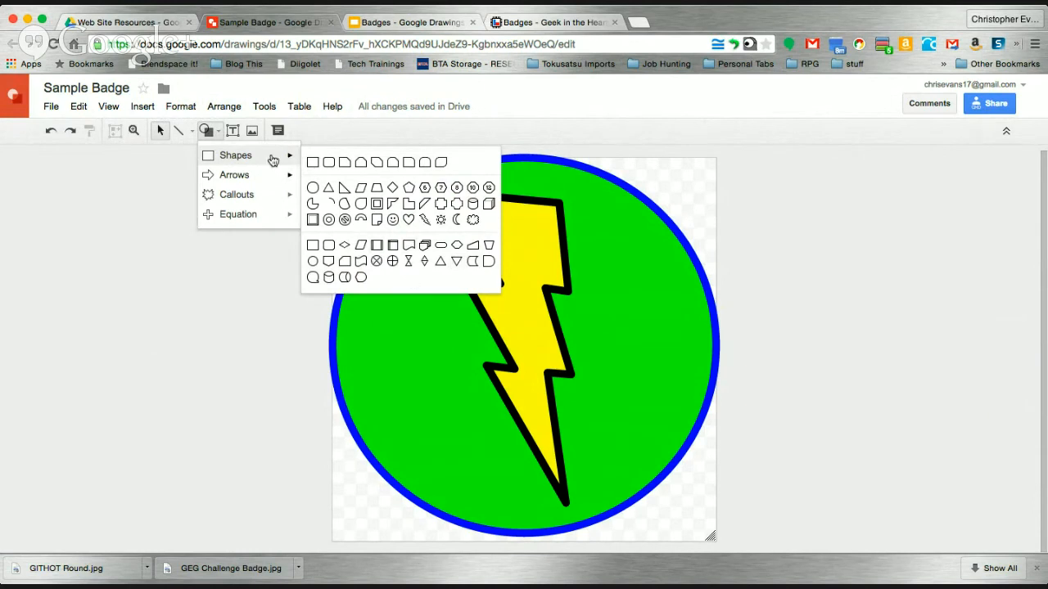
# Step: Search Google images for "trophy" and insert the gold two-handled cup on a dark red base into the drawing
pyautogui.click(252, 130)
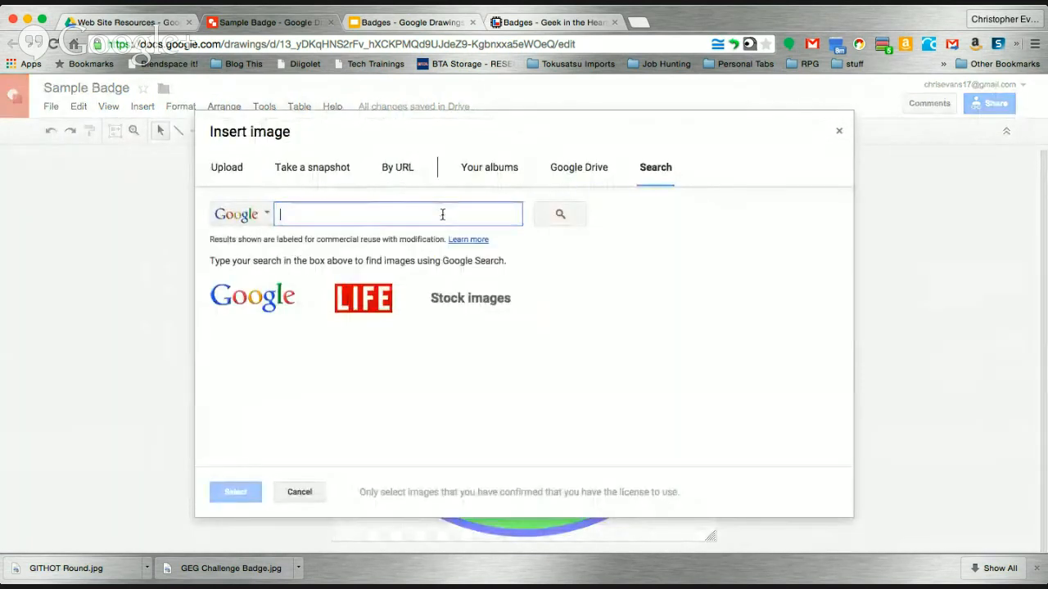
pyautogui.write('t')
pyautogui.press('BackSpace')
pyautogui.write('trophy')
pyautogui.press('BackSpace')
pyautogui.press('BackSpace')
pyautogui.press('BackSpace')
pyautogui.press('BackSpace')
pyautogui.press('BackSpace')
pyautogui.press('BackSpace')
pyautogui.write('trophy')
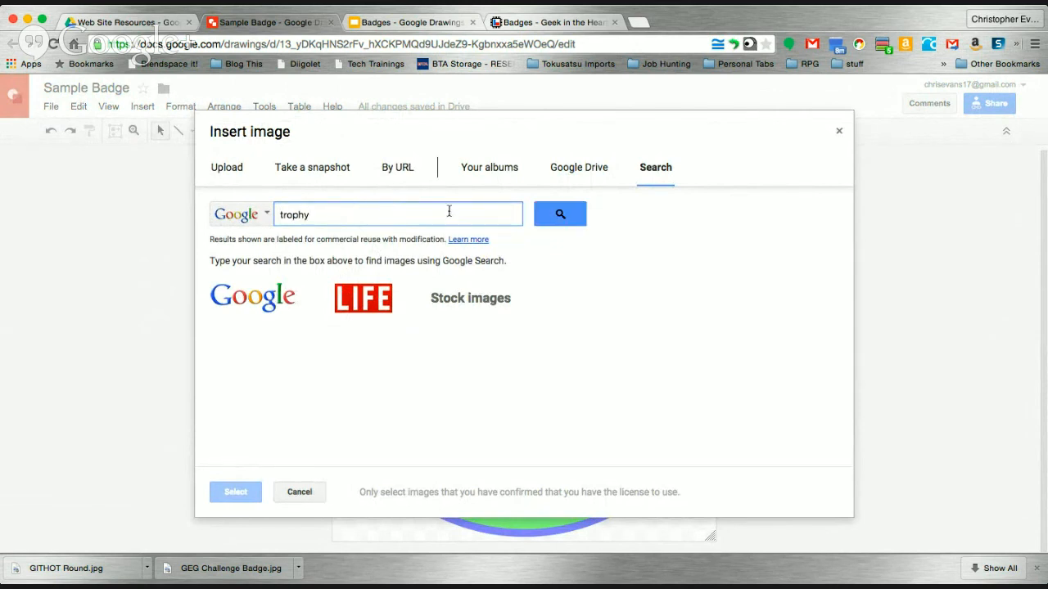
pyautogui.click(564, 214)
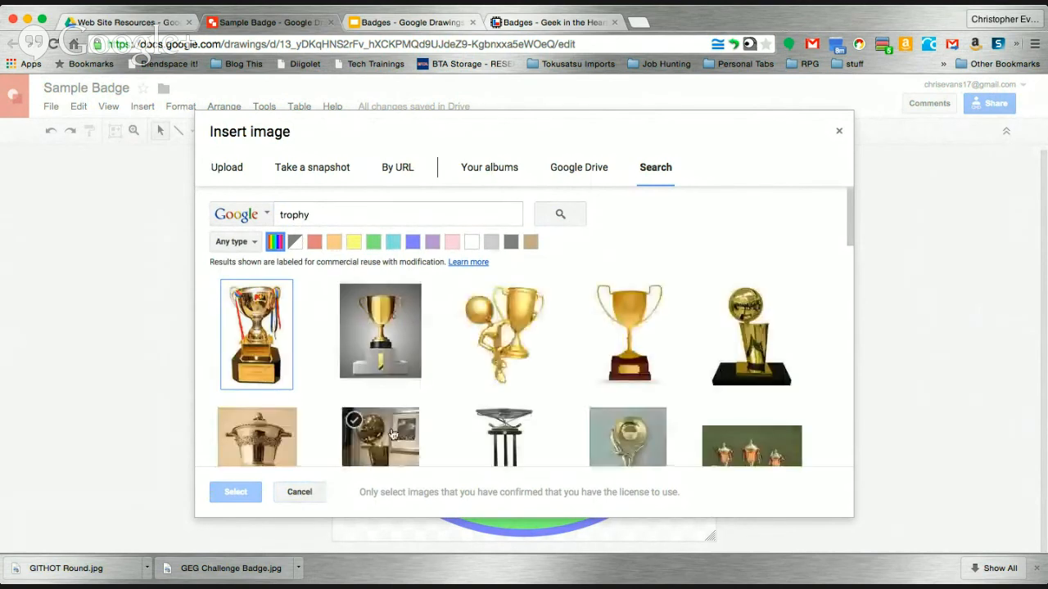
pyautogui.click(646, 319)
pyautogui.click(236, 494)
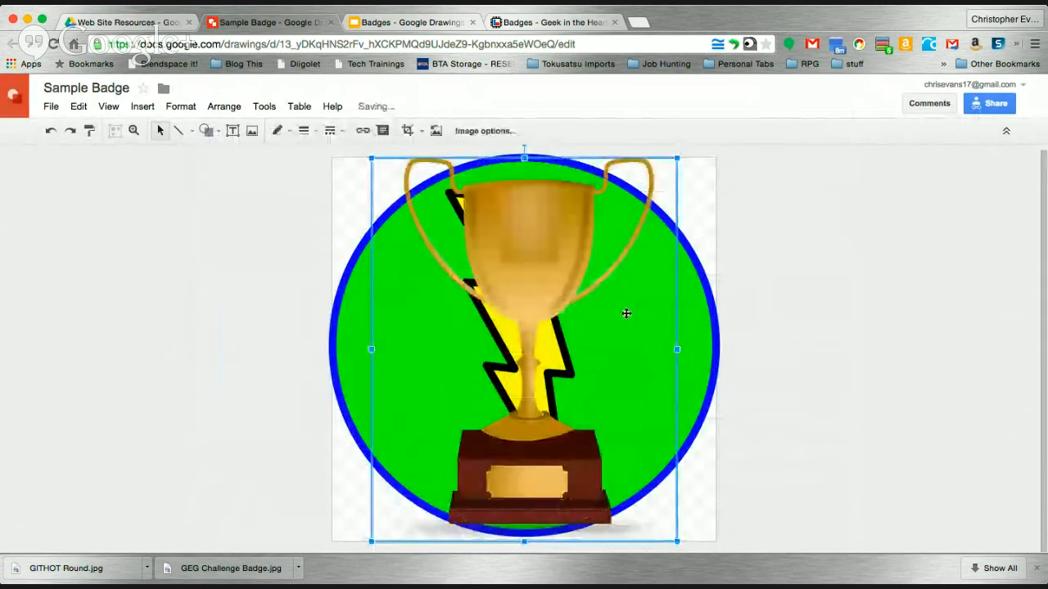
# Step: Move the trophy image off the badge to its right and delete the yellow lightning bolt
pyautogui.moveTo(532, 232); pyautogui.dragTo(758, 265)
pyautogui.click(570, 281)
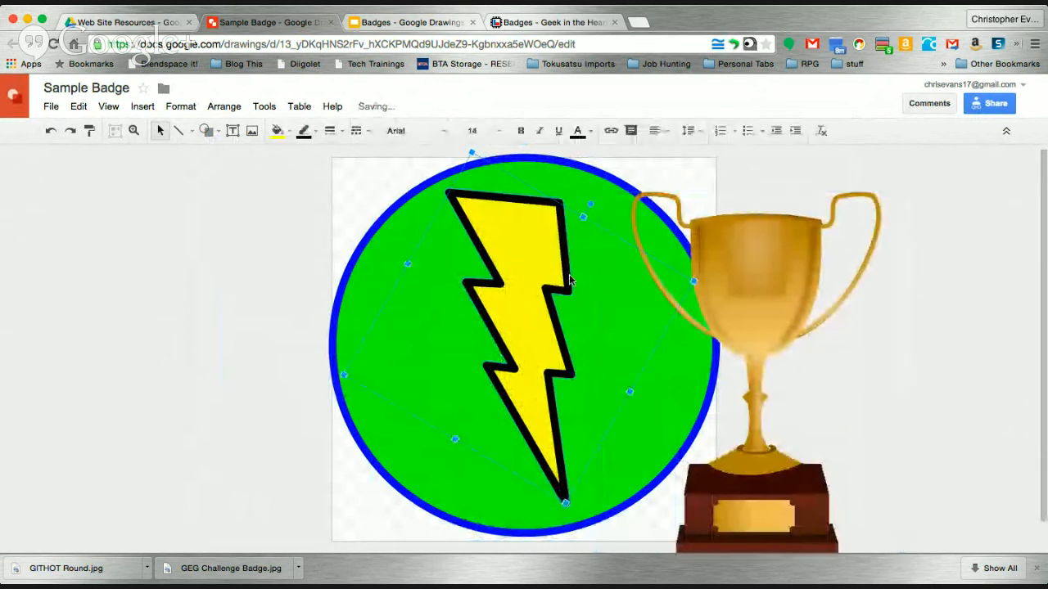
pyautogui.press('Delete')
# Step: Move the trophy back onto the green circle, shrink it to fit inside the blue border, and center it
pyautogui.moveTo(744, 291); pyautogui.dragTo(501, 256)
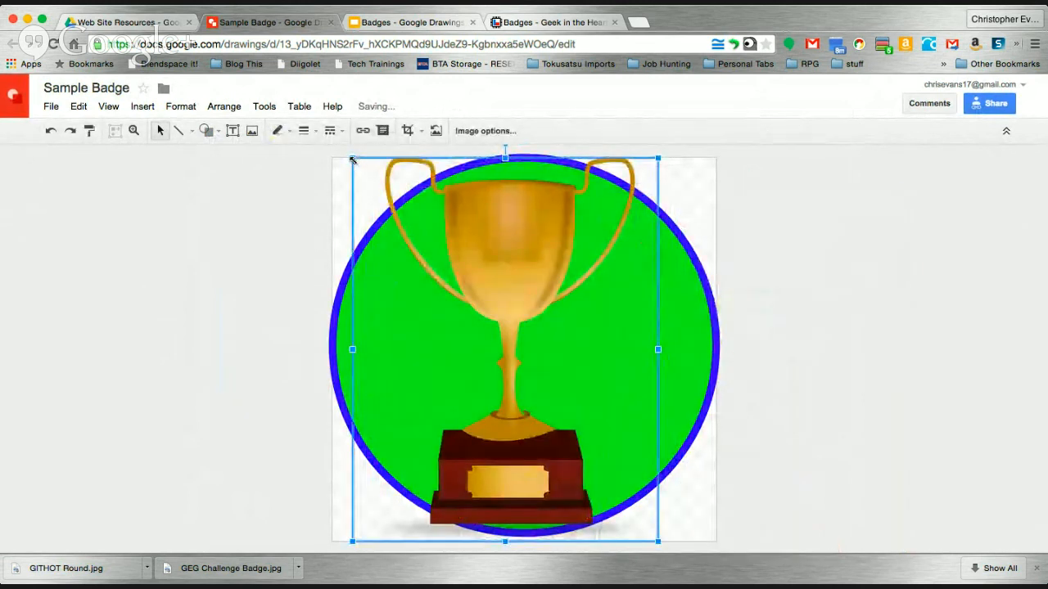
pyautogui.moveTo(352, 158); pyautogui.dragTo(445, 273)
pyautogui.moveTo(525, 315); pyautogui.dragTo(499, 252)
pyautogui.click(841, 263)
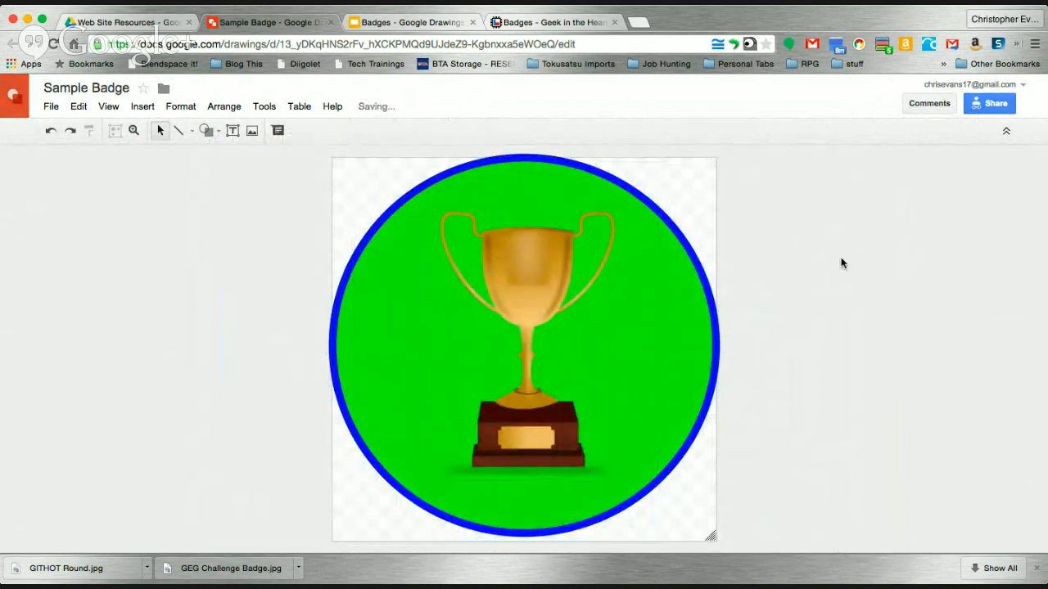